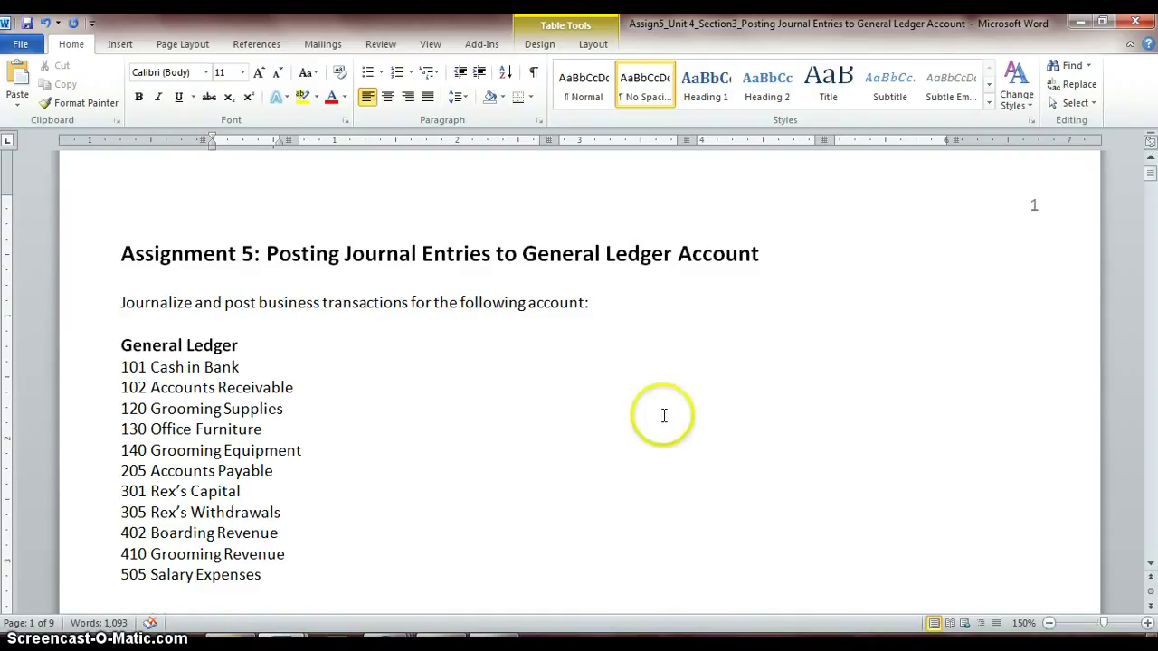
# Scroll down and highlight the full General Ledger account list.
pyautogui.scroll(-1, 663, 415)
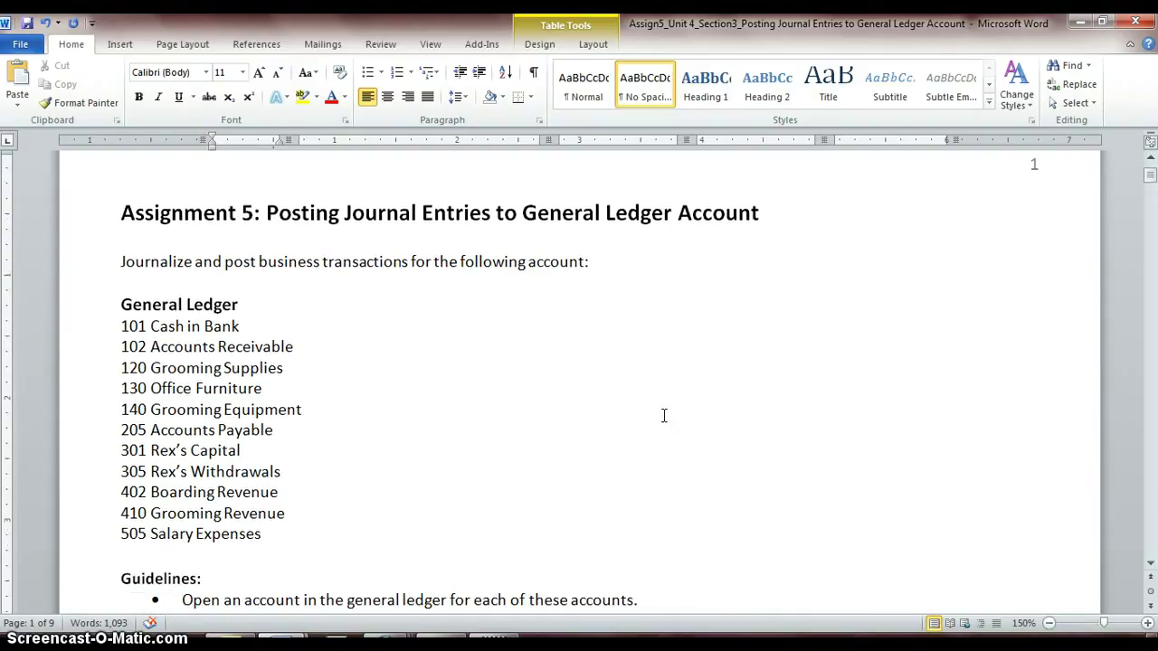
pyautogui.scroll(-1, 664, 415)
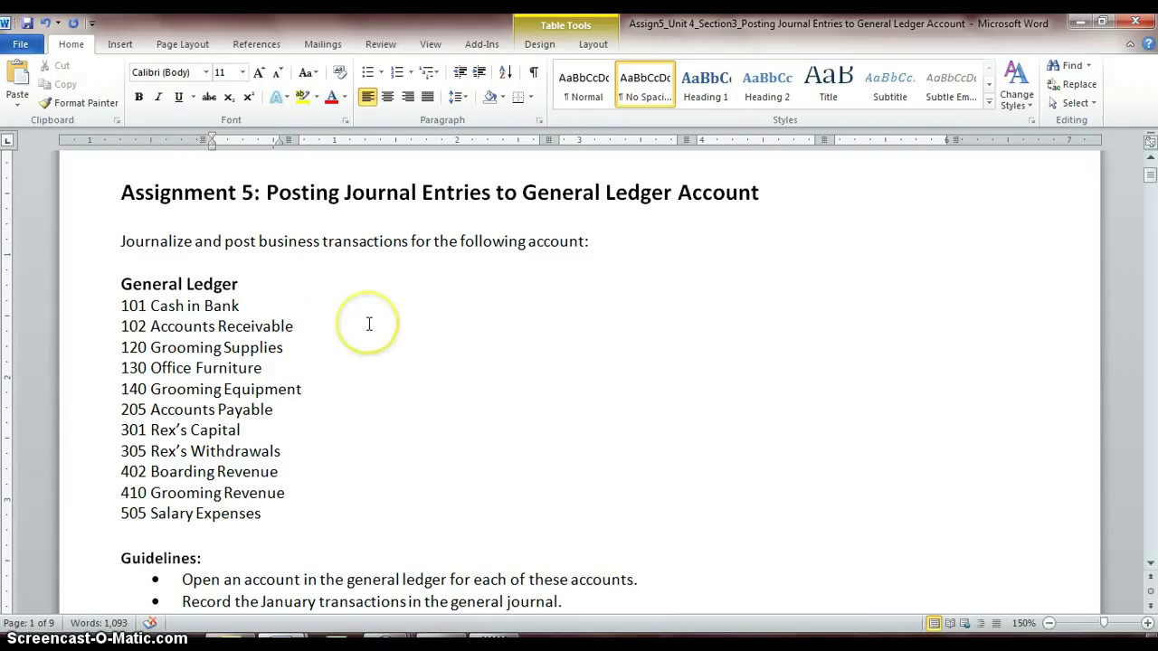
pyautogui.scroll(-1, 369, 324)
pyautogui.scroll(-1, 369, 324)
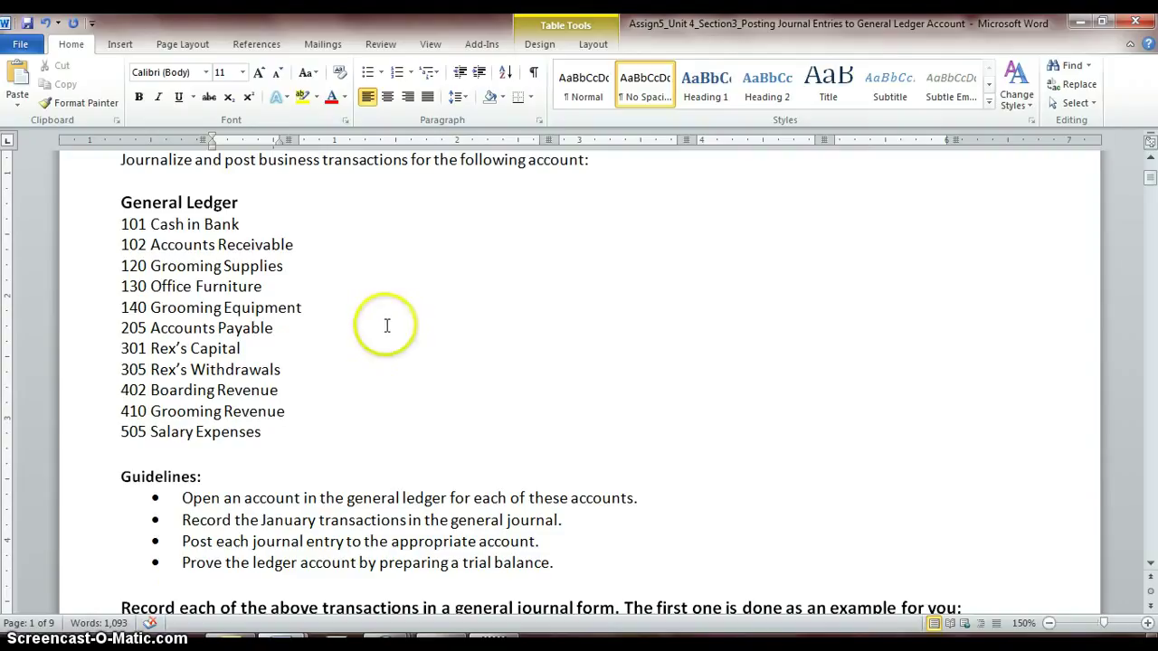
pyautogui.click(127, 223)
pyautogui.moveTo(127, 223); pyautogui.dragTo(283, 431)
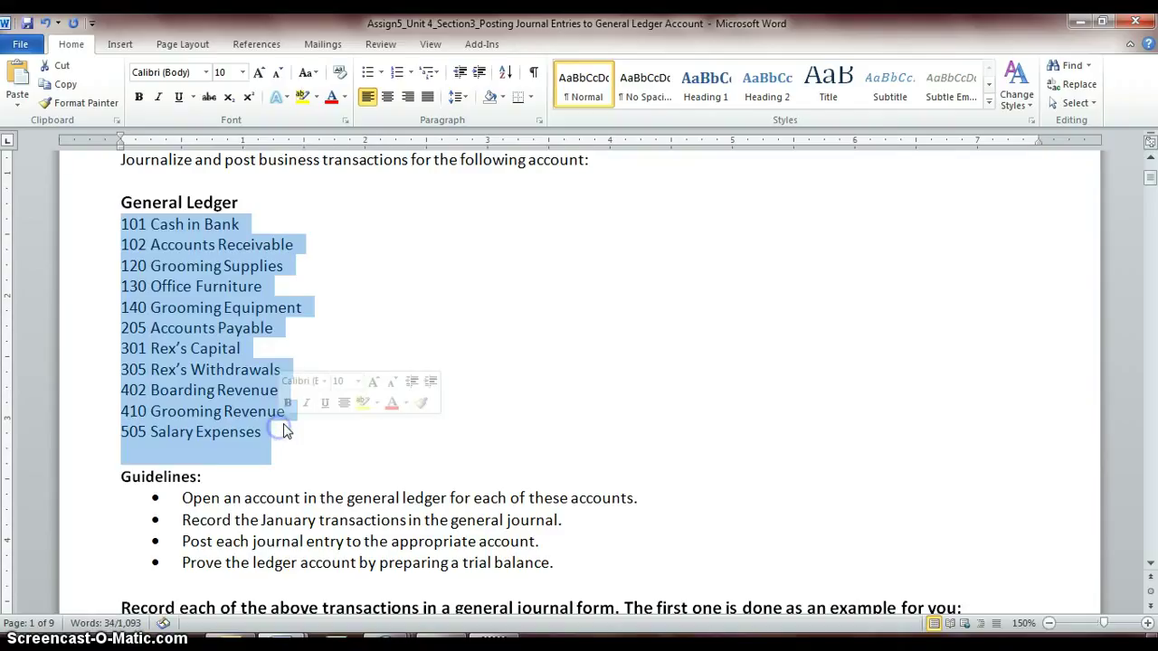
# Highlight the Cash in Bank account and scroll to the January 1 $5,000 investment example.
pyautogui.click(490, 502)
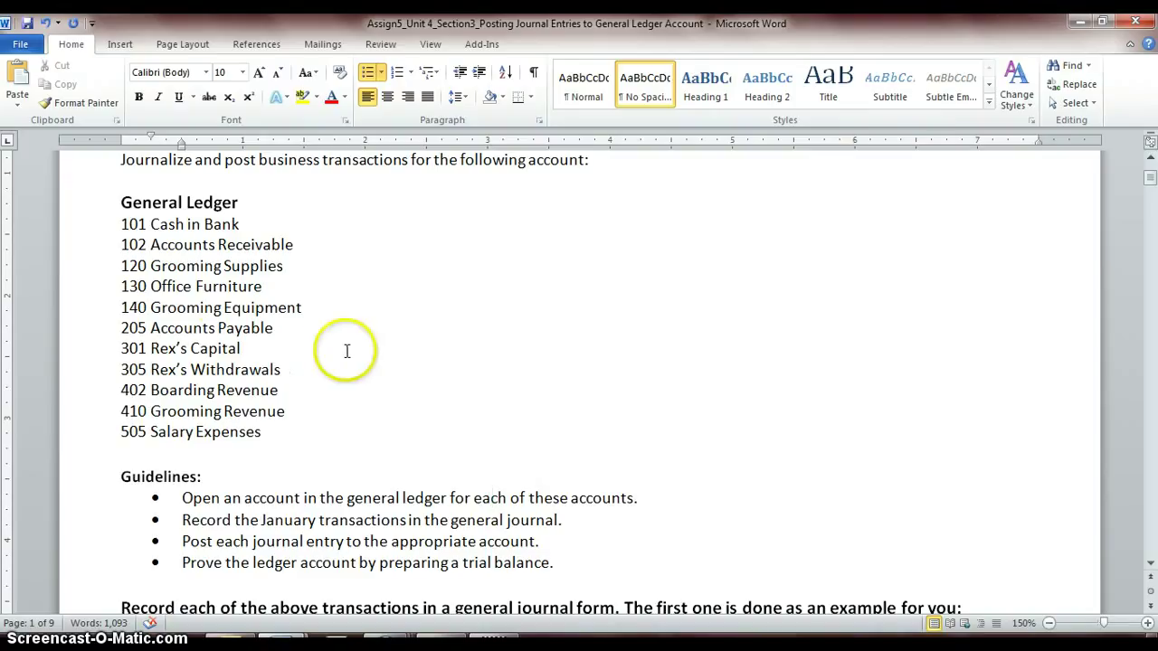
pyautogui.moveTo(151, 224); pyautogui.dragTo(220, 227)
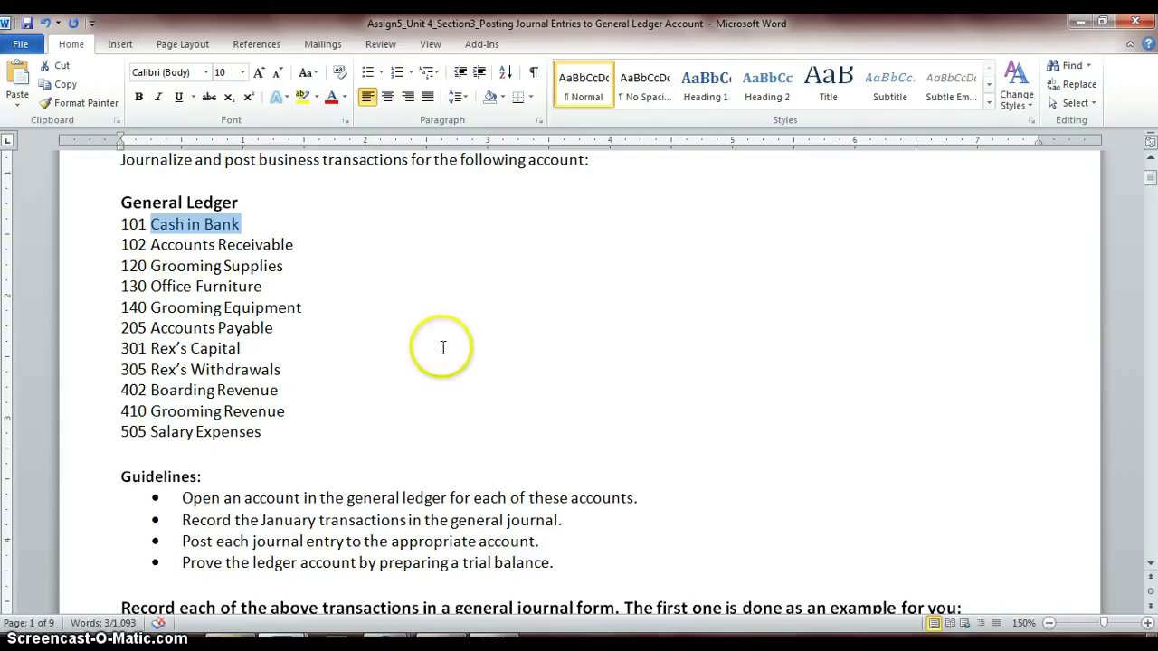
pyautogui.scroll(-2, 441, 344)
pyautogui.scroll(-3, 441, 344)
pyautogui.scroll(-1, 441, 345)
pyautogui.scroll(-1, 442, 344)
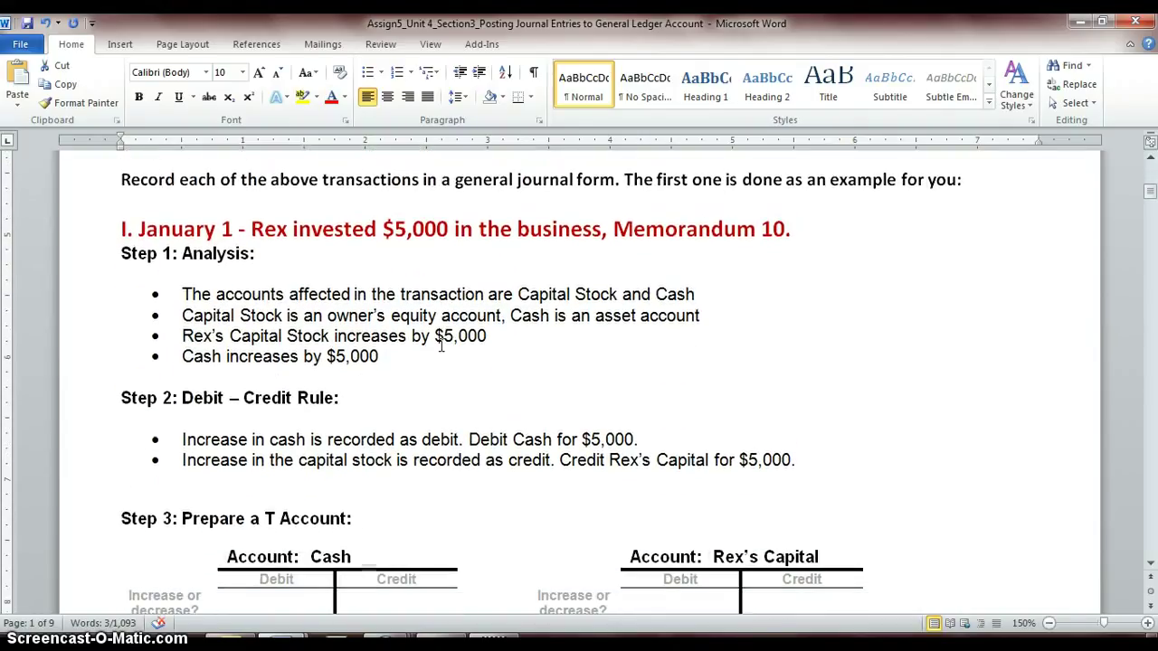
pyautogui.scroll(-1, 440, 346)
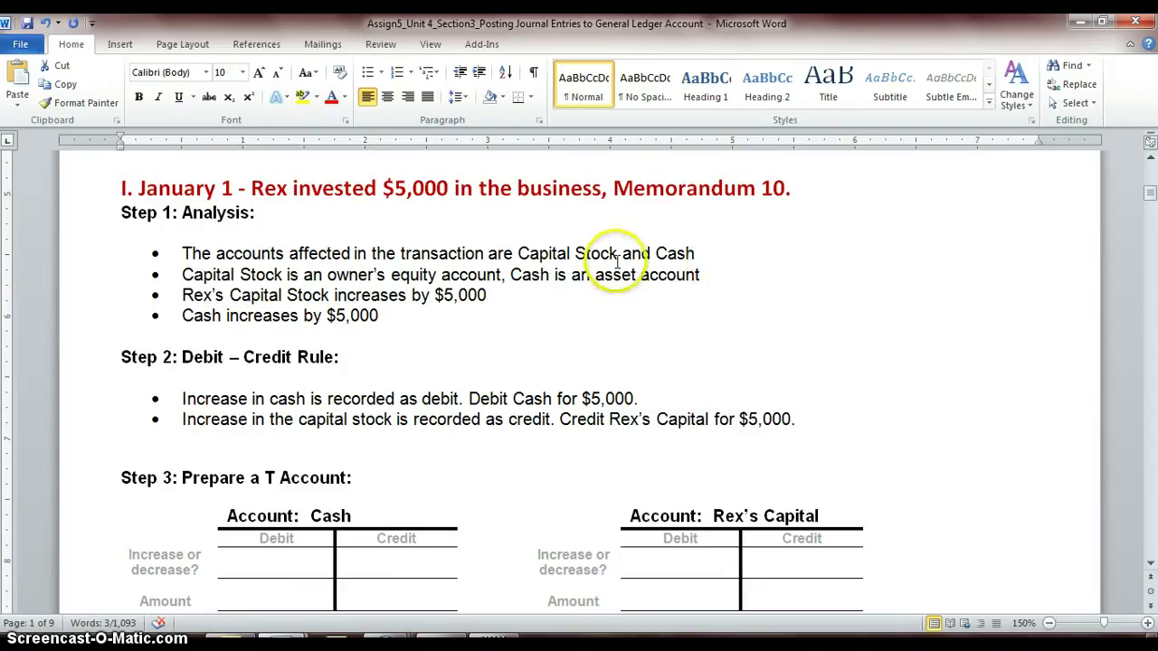
pyautogui.moveTo(518, 254); pyautogui.dragTo(697, 254)
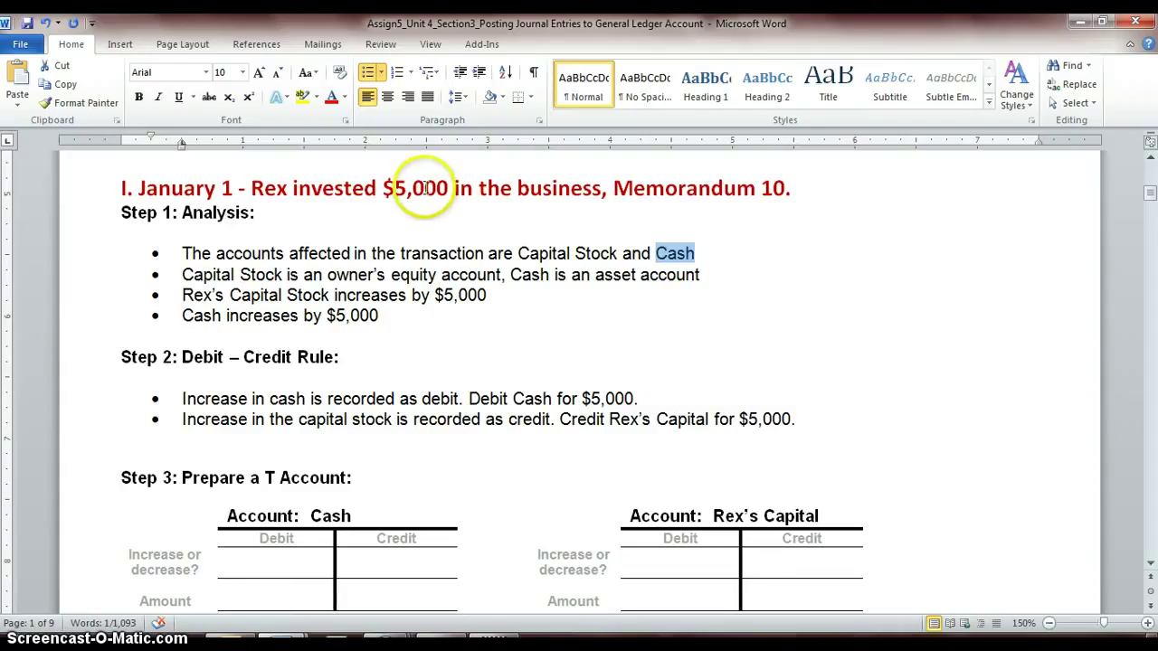
pyautogui.moveTo(453, 190); pyautogui.dragTo(382, 188)
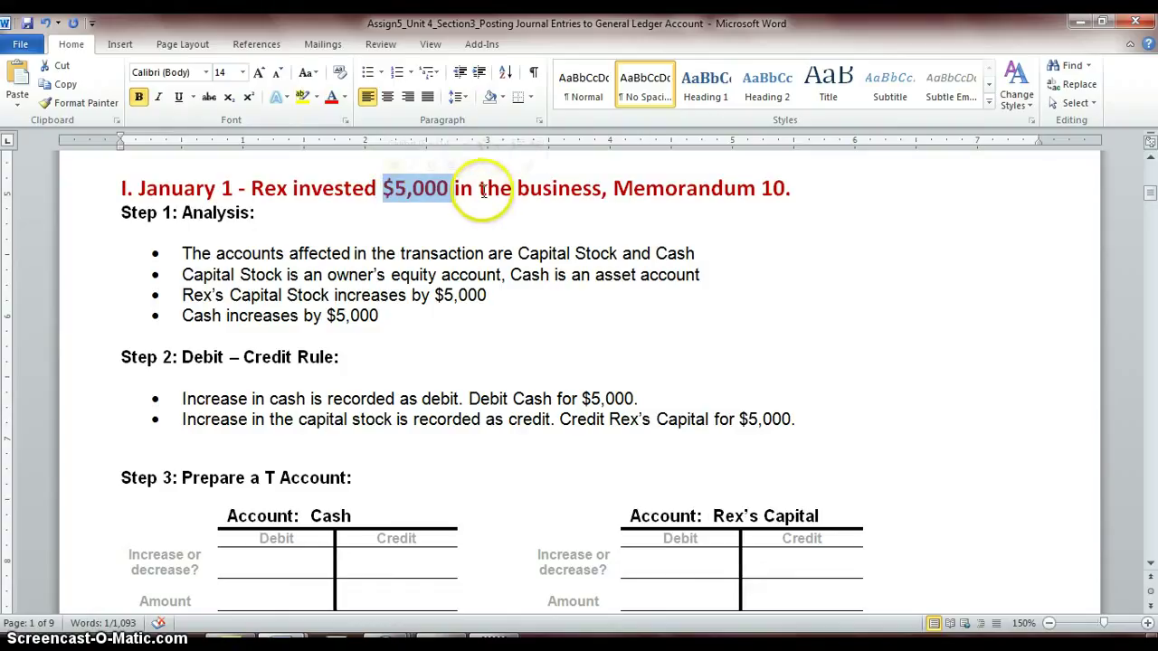
pyautogui.click(685, 256)
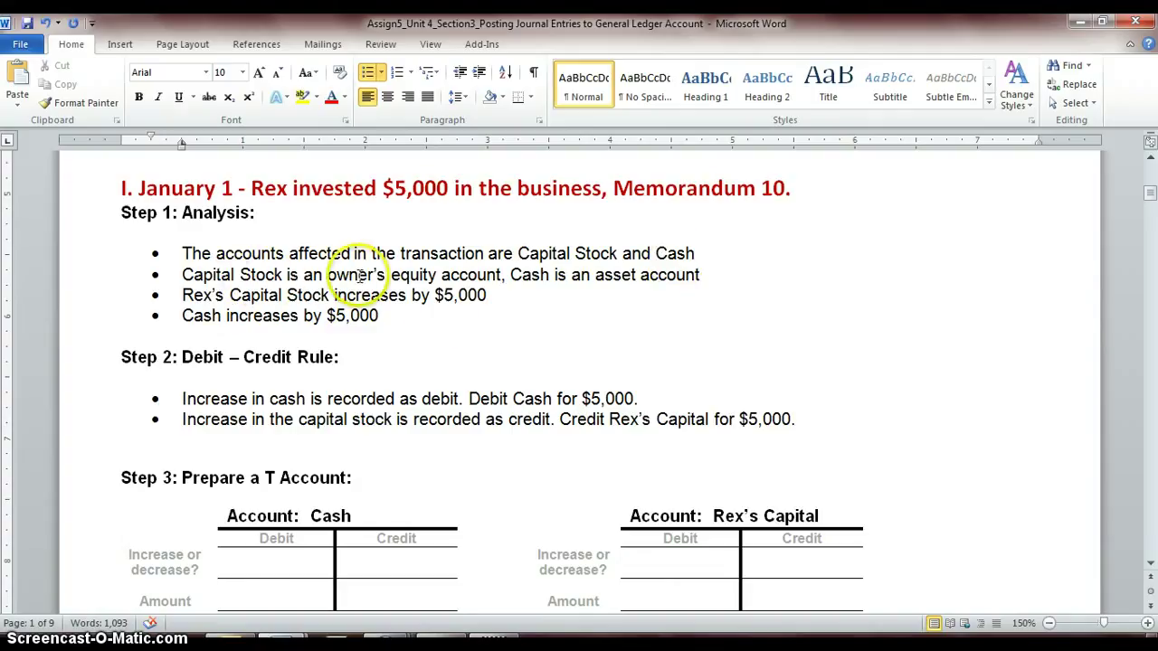
pyautogui.moveTo(336, 274); pyautogui.dragTo(422, 274)
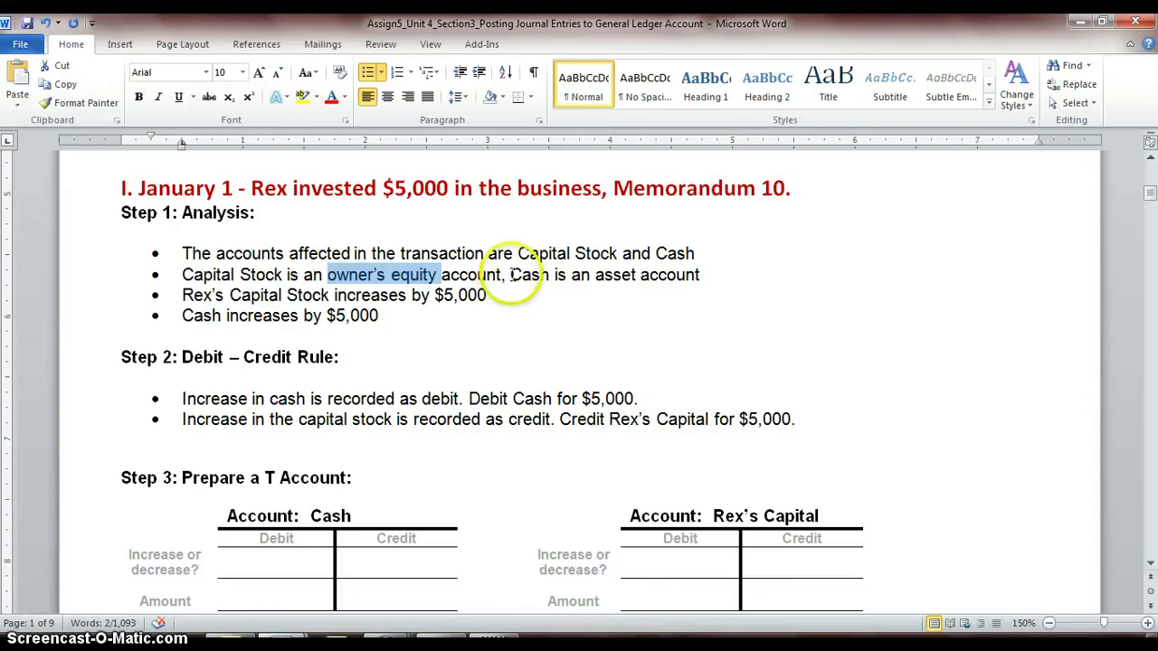
pyautogui.moveTo(522, 274); pyautogui.dragTo(630, 274)
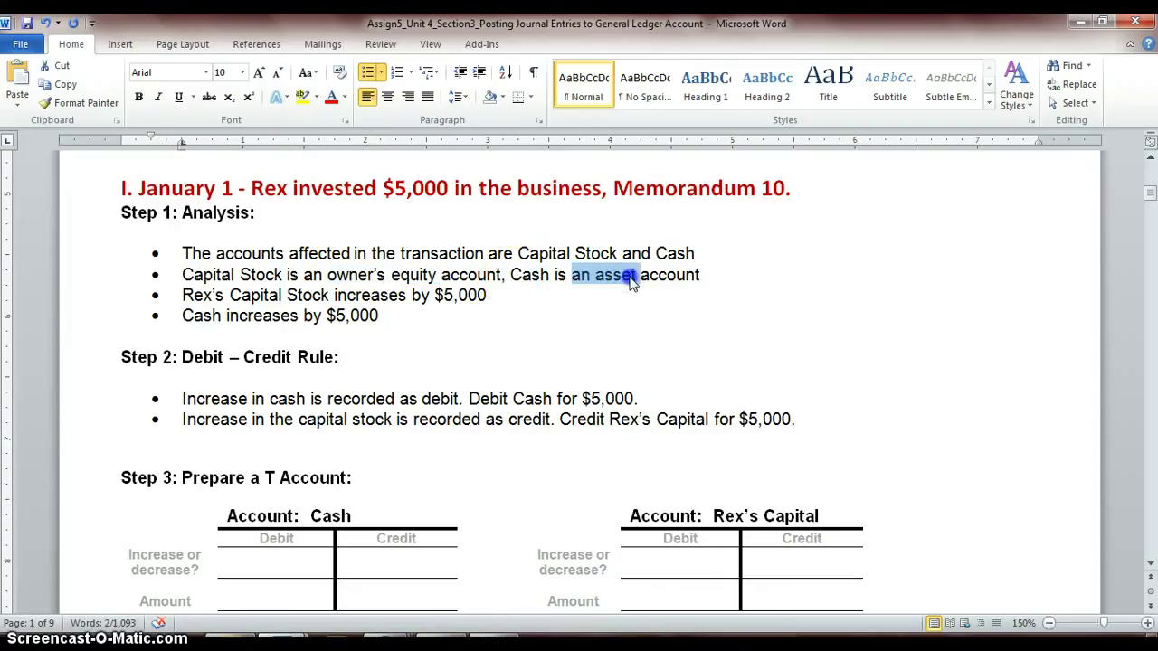
pyautogui.click(628, 276)
pyautogui.click(658, 276)
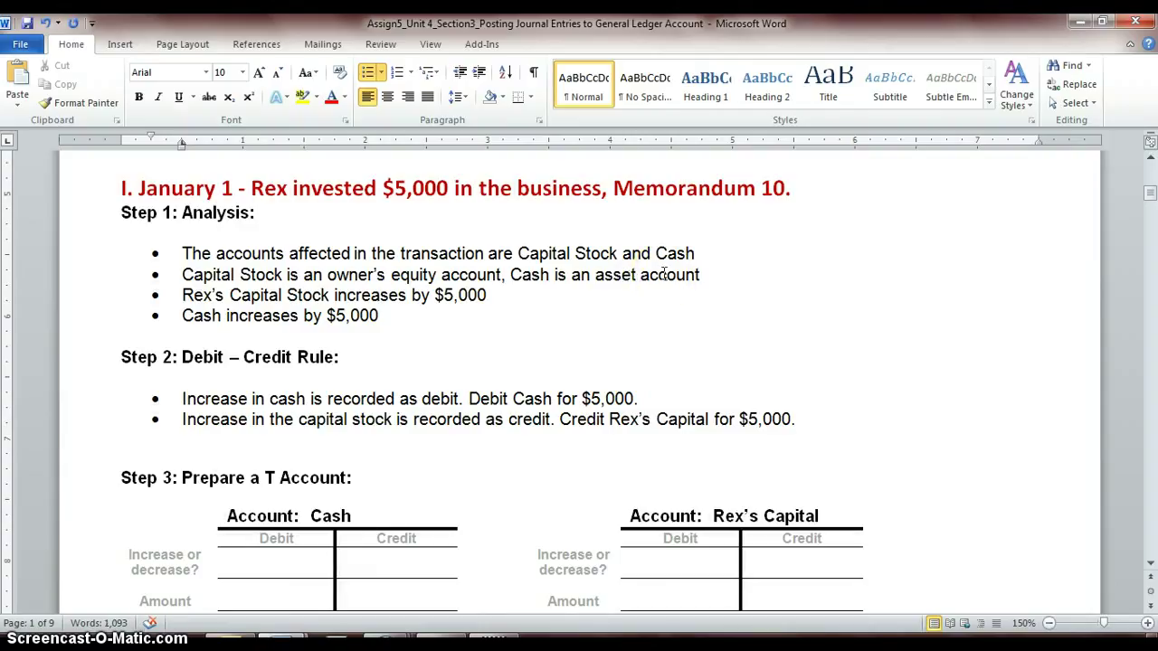
pyautogui.moveTo(596, 274); pyautogui.dragTo(635, 276)
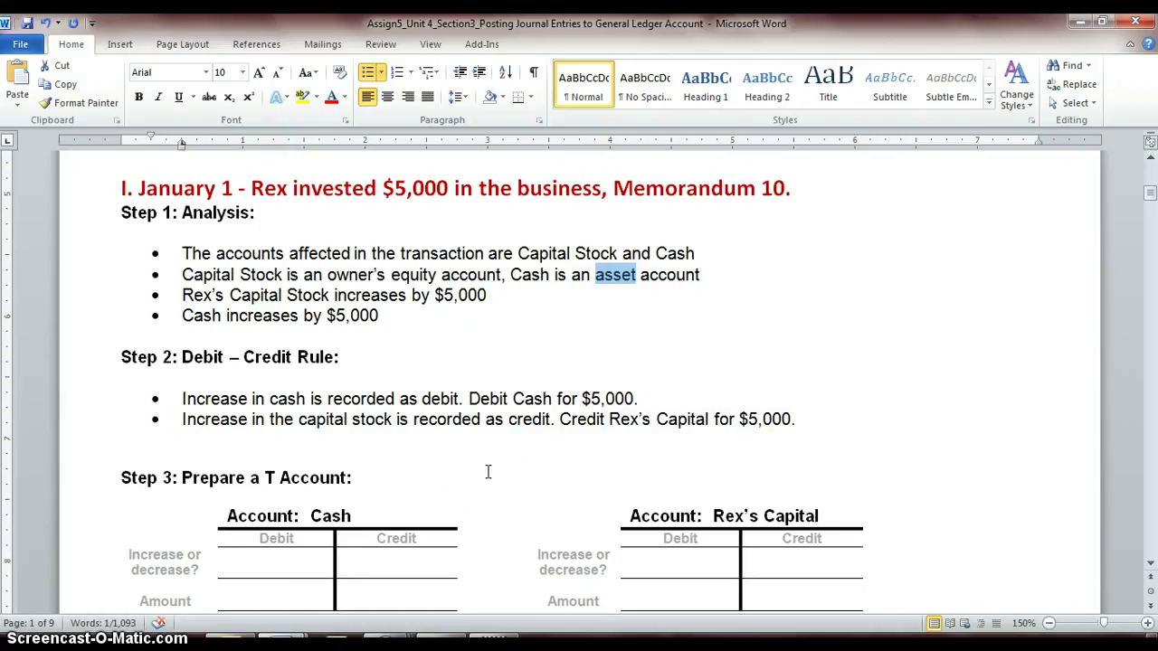
pyautogui.click(204, 296)
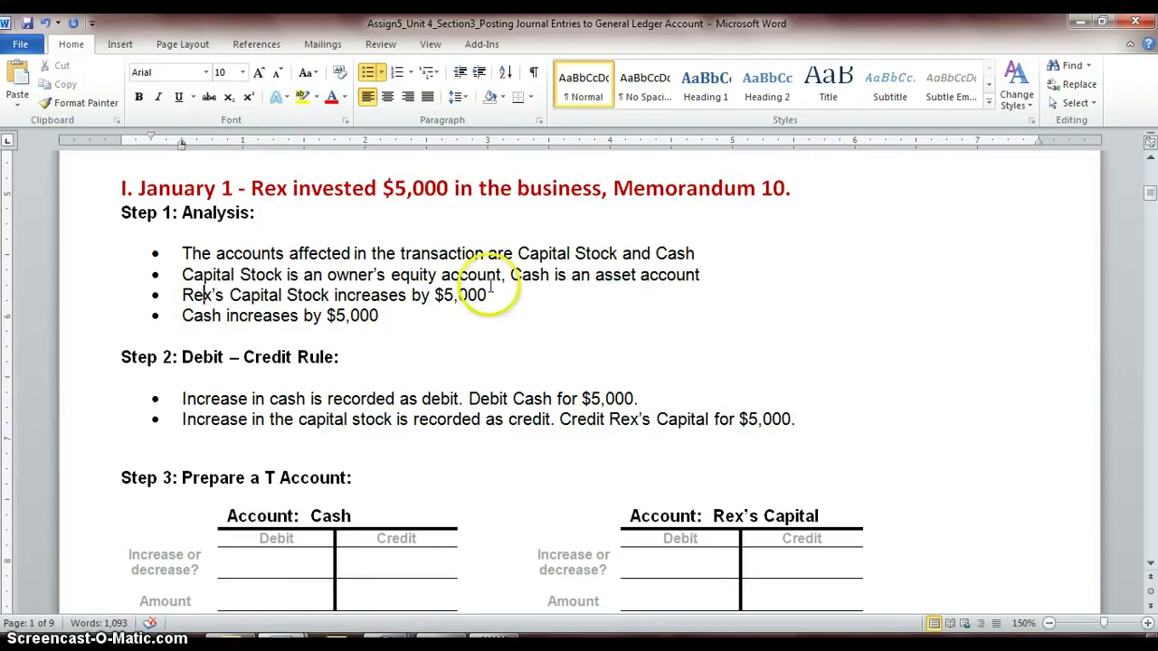
pyautogui.moveTo(334, 294); pyautogui.dragTo(486, 295)
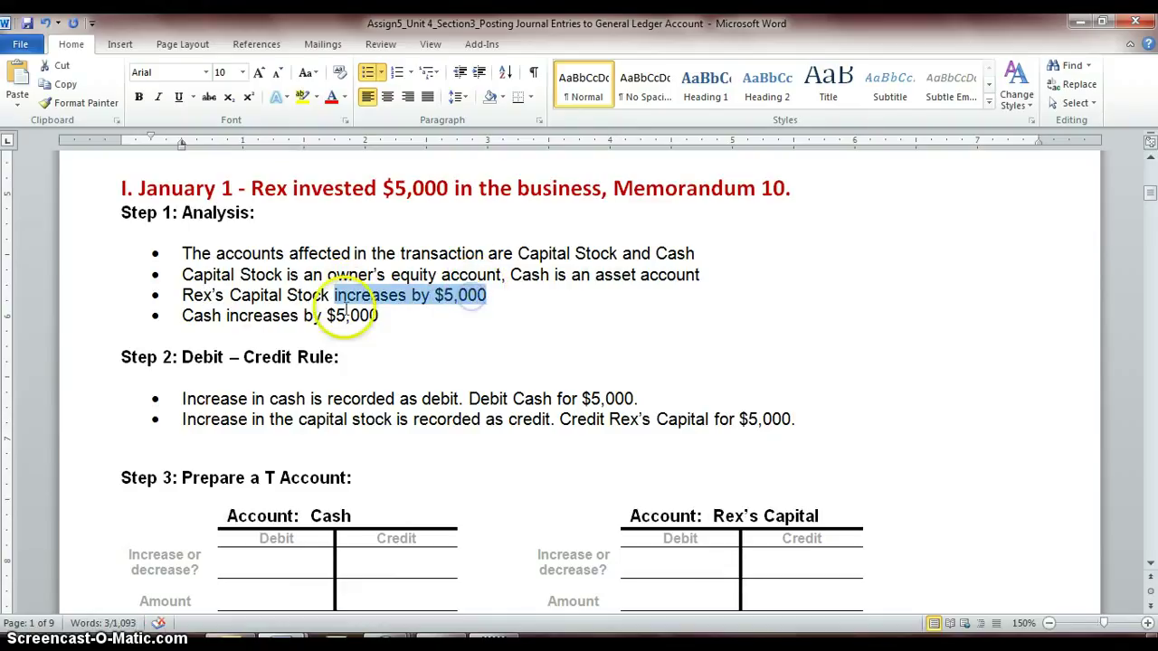
pyautogui.moveTo(303, 315); pyautogui.dragTo(380, 315)
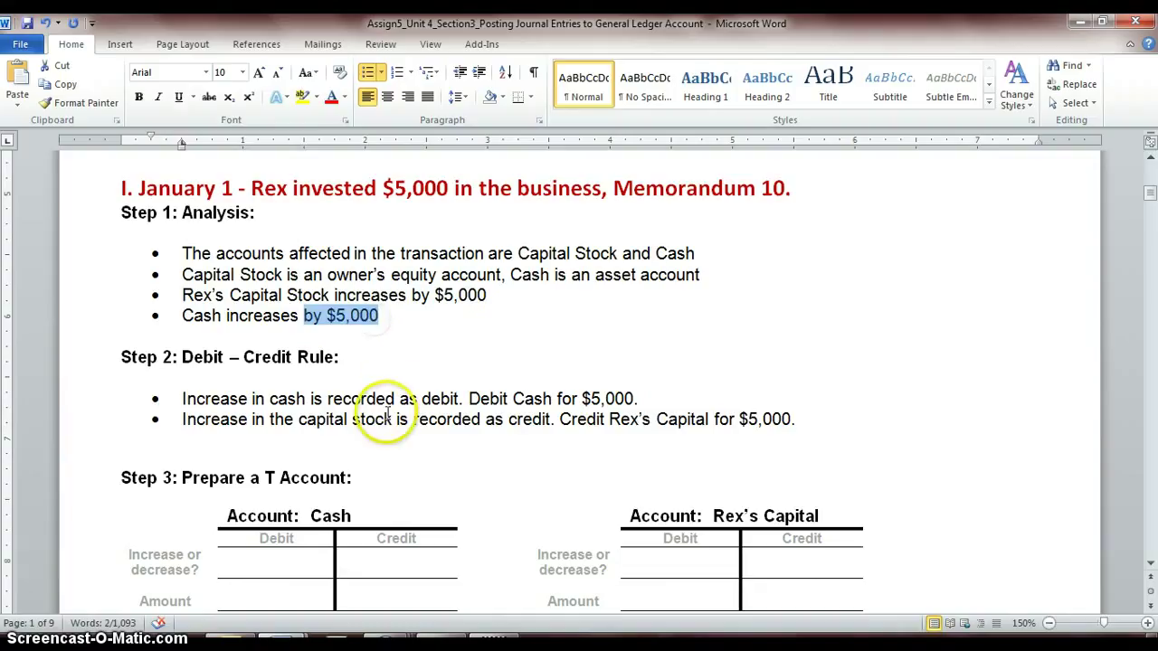
pyautogui.click(374, 420)
pyautogui.scroll(-1, 377, 407)
pyautogui.scroll(-3, 377, 398)
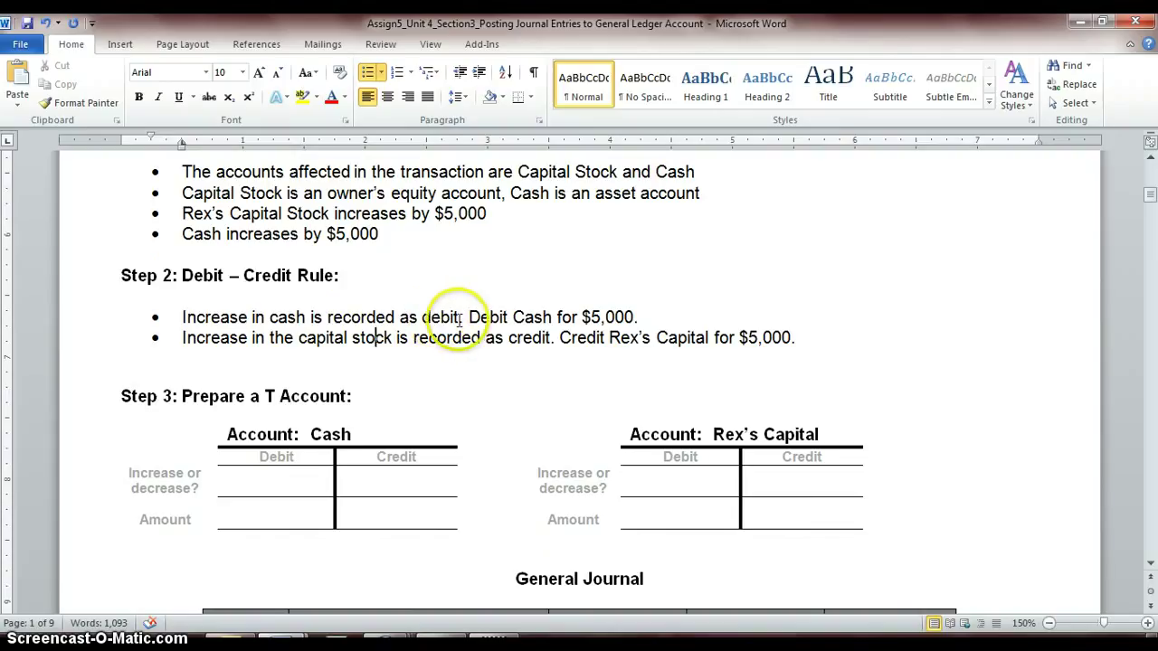
pyautogui.moveTo(469, 317); pyautogui.dragTo(638, 318)
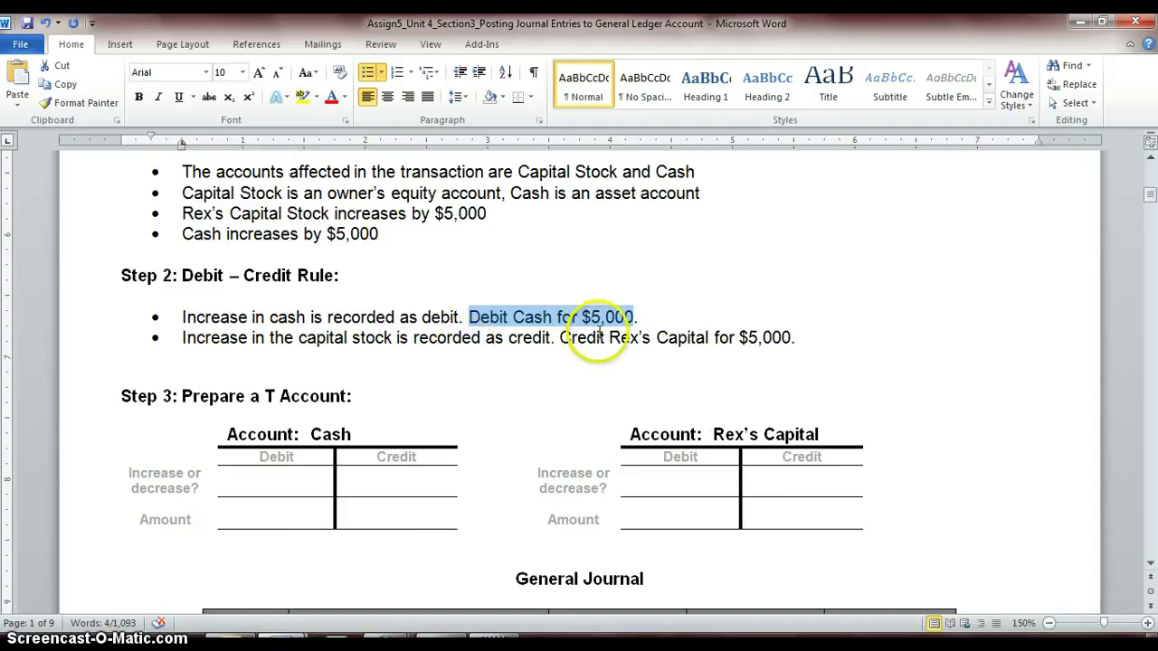
pyautogui.moveTo(561, 337); pyautogui.dragTo(783, 336)
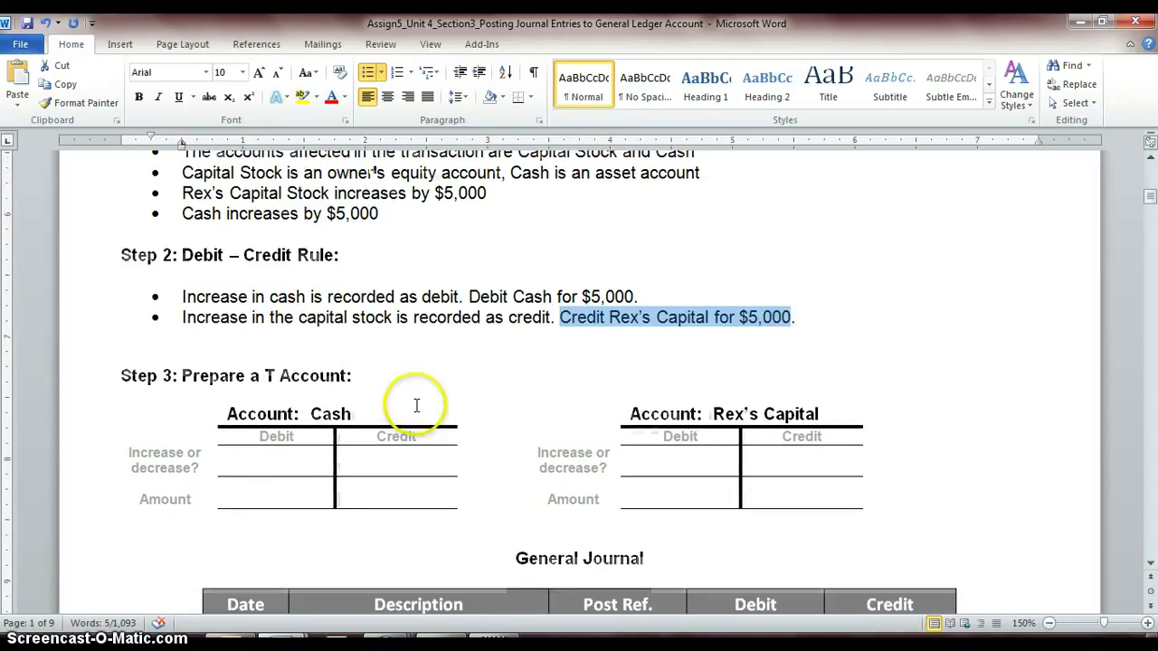
pyautogui.scroll(-1, 415, 404)
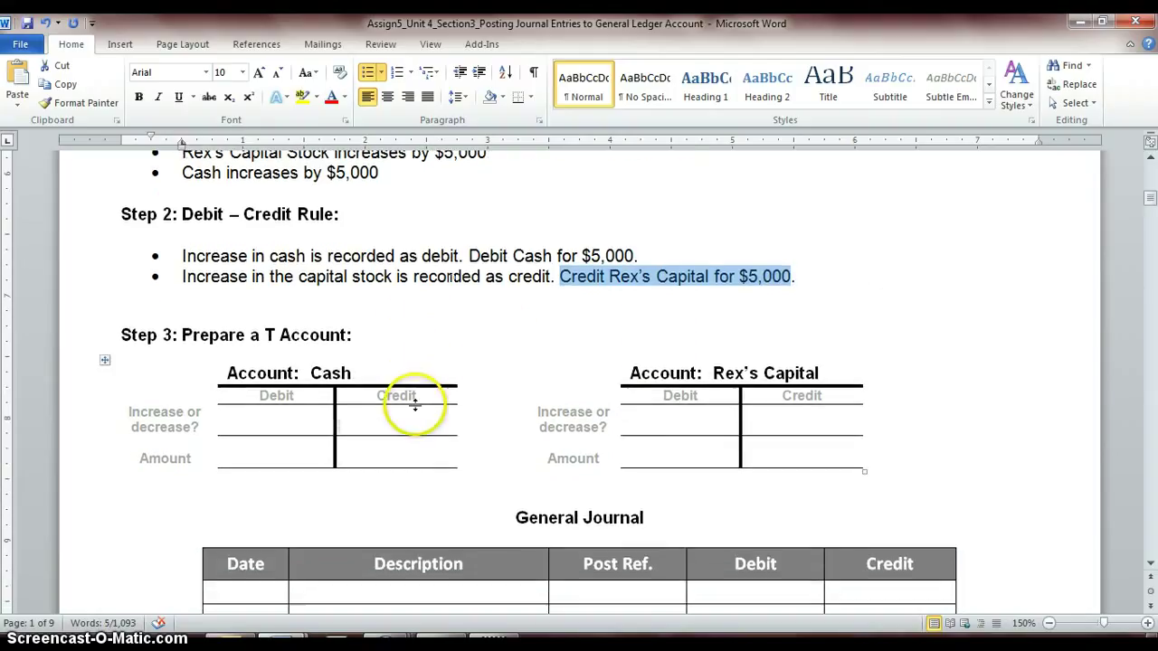
pyautogui.click(271, 425)
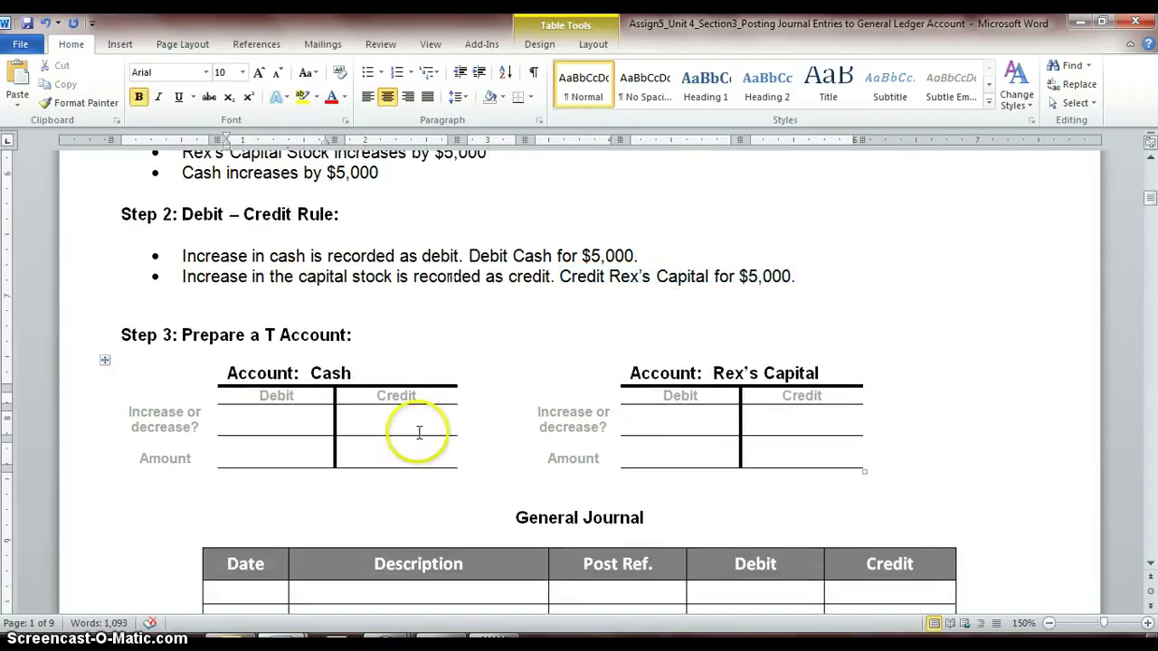
pyautogui.moveTo(351, 374); pyautogui.dragTo(331, 373)
# Mark the Cash T-account with + on the debit side and − on the credit side.
pyautogui.click(293, 416)
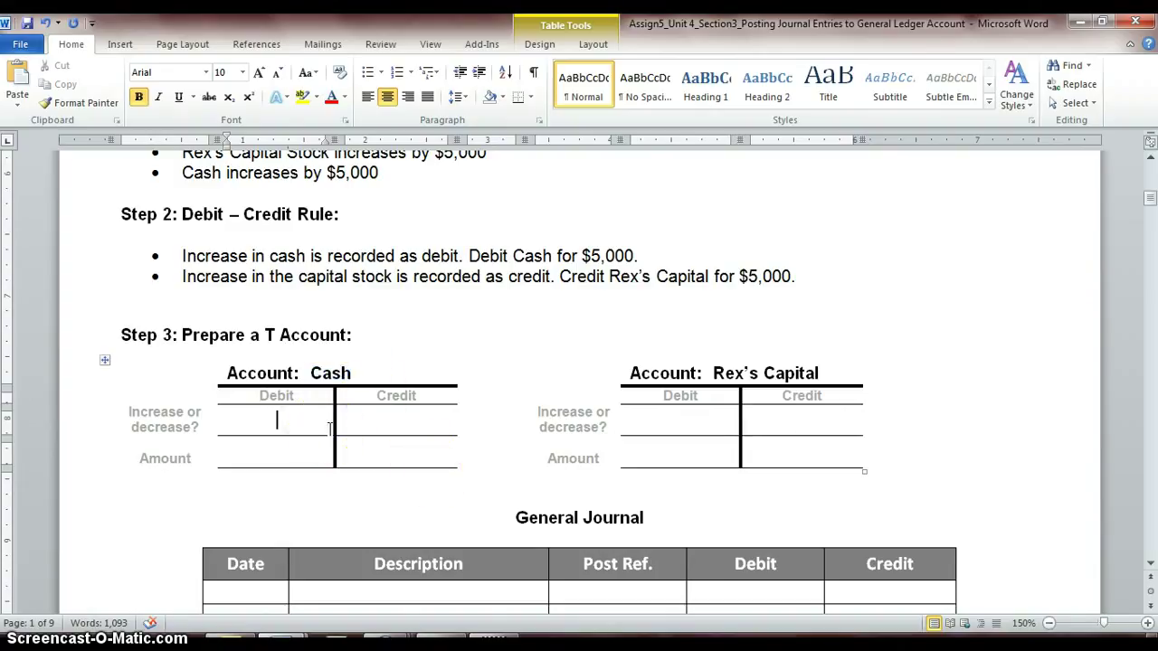
pyautogui.write('+')
pyautogui.click(413, 424)
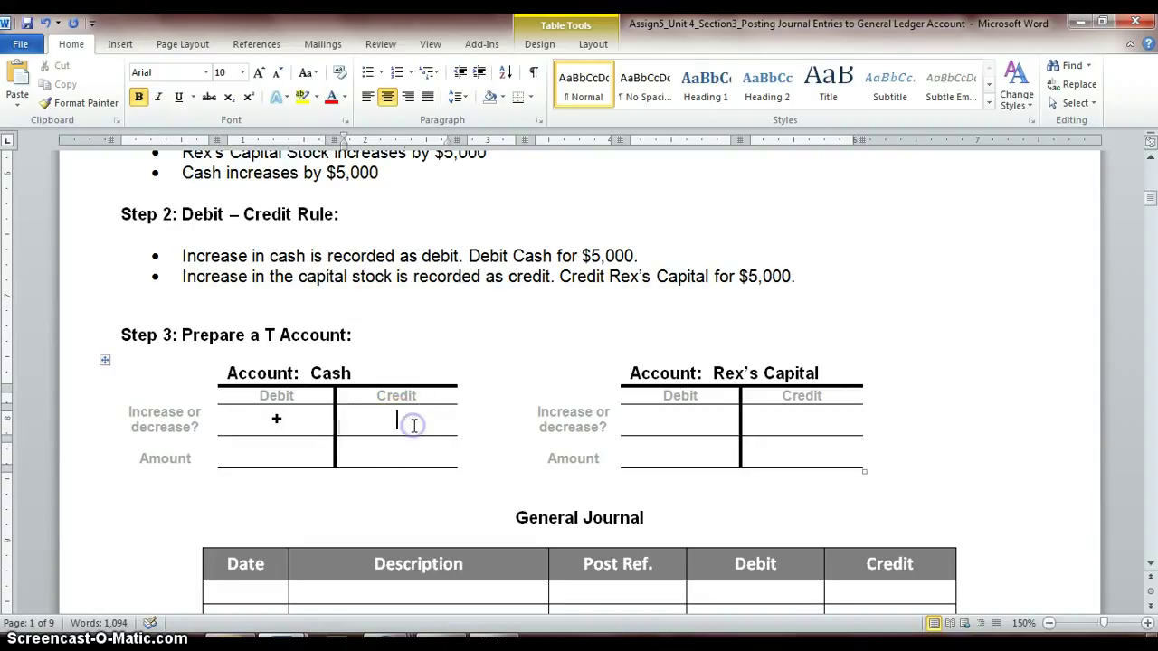
pyautogui.write('=')
pyautogui.click(426, 430)
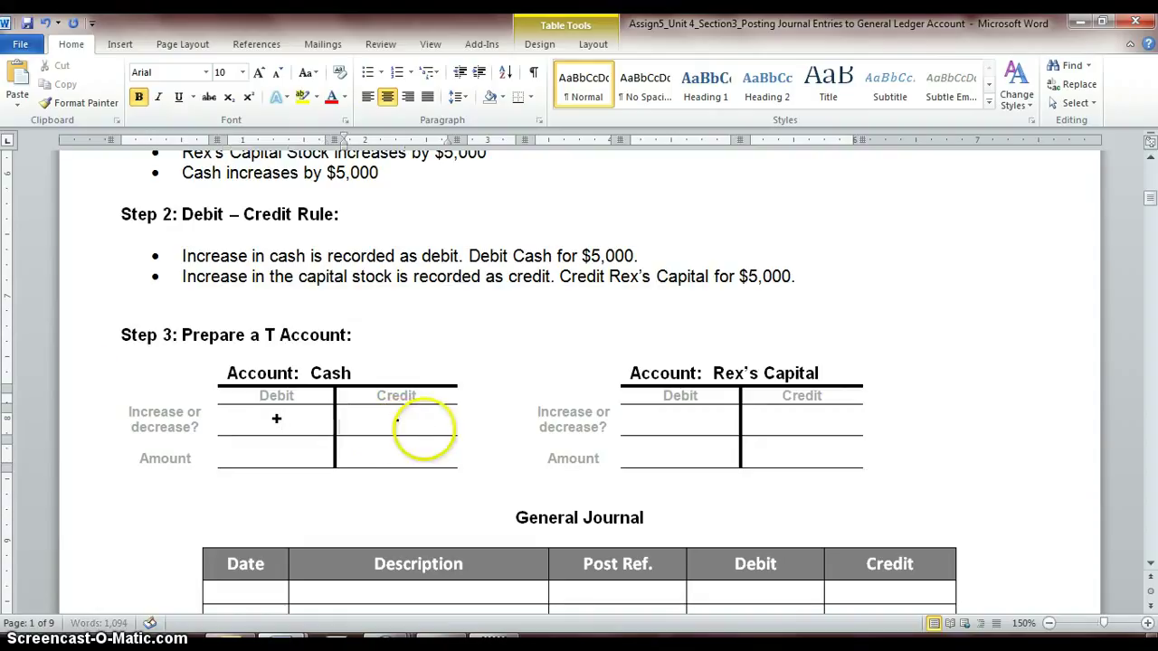
# Mark the Rex's Capital T-account with − on the debit side and + on the credit side.
pyautogui.click(694, 407)
pyautogui.click(700, 441)
pyautogui.moveTo(729, 373); pyautogui.dragTo(815, 380)
pyautogui.click(693, 422)
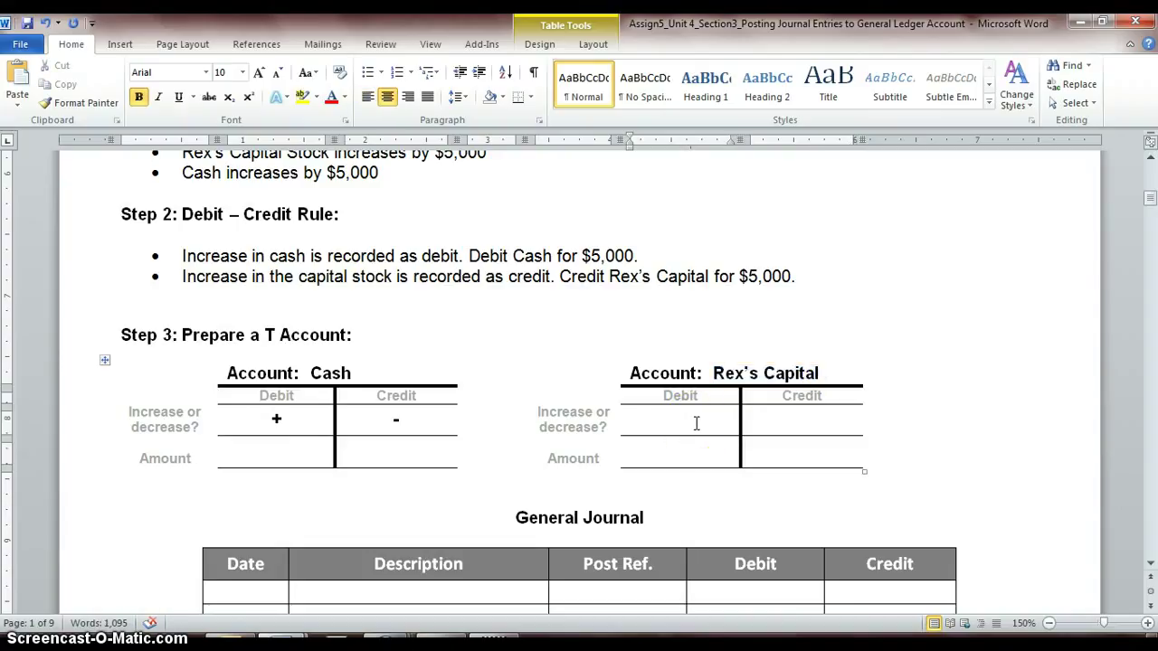
pyautogui.click(698, 422)
pyautogui.write('-')
pyautogui.click(814, 421)
pyautogui.write('+')
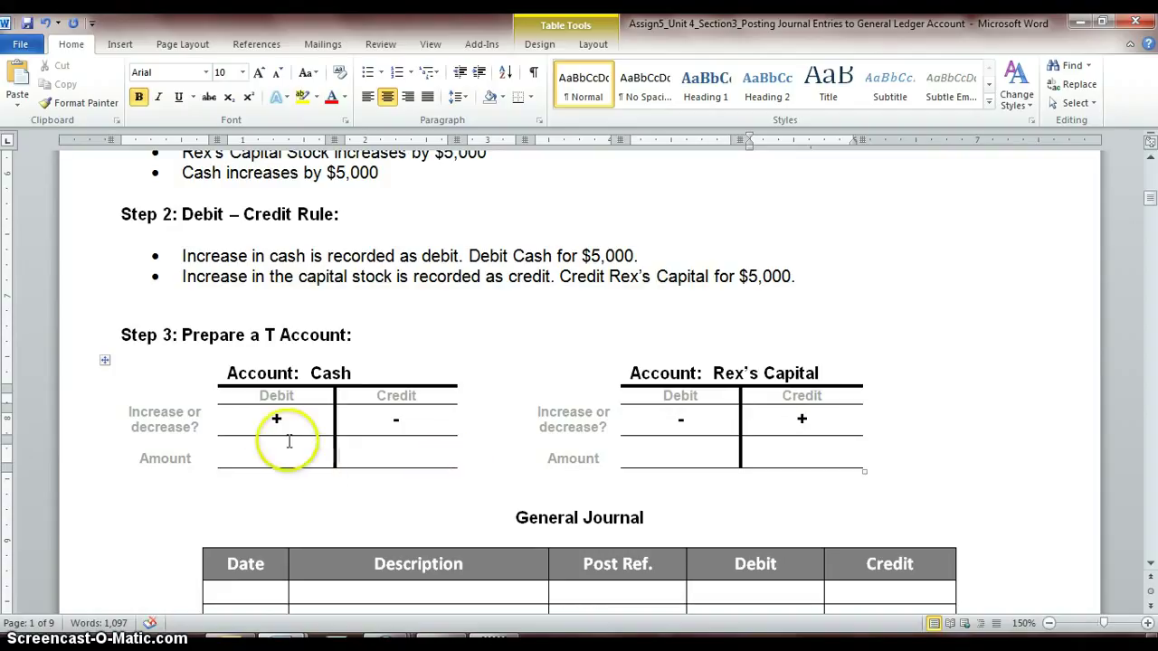
# Highlight the sign pairs in both the Cash and Rex's Capital T-accounts.
pyautogui.moveTo(276, 420); pyautogui.dragTo(409, 421)
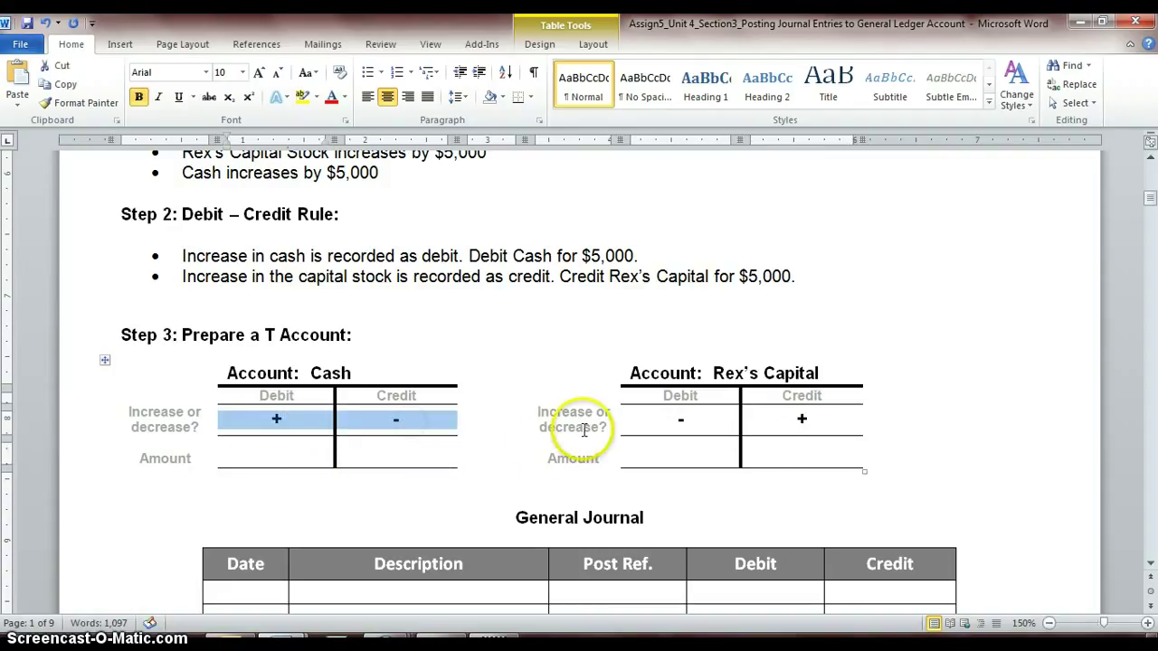
pyautogui.moveTo(677, 422); pyautogui.dragTo(792, 419)
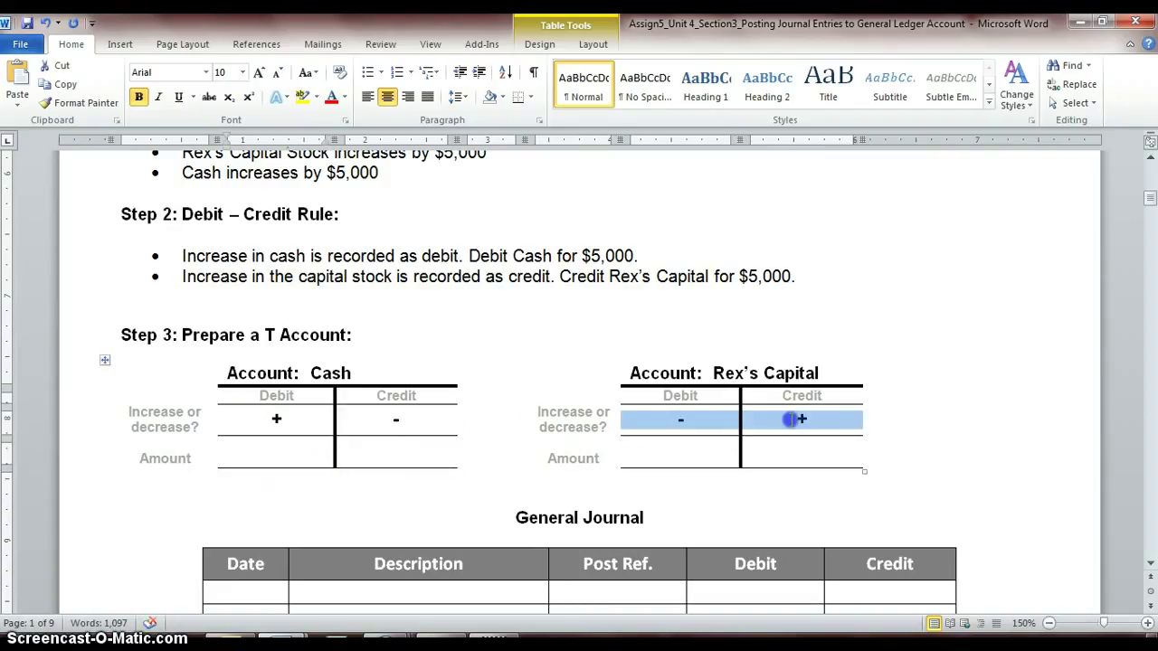
pyautogui.click(284, 457)
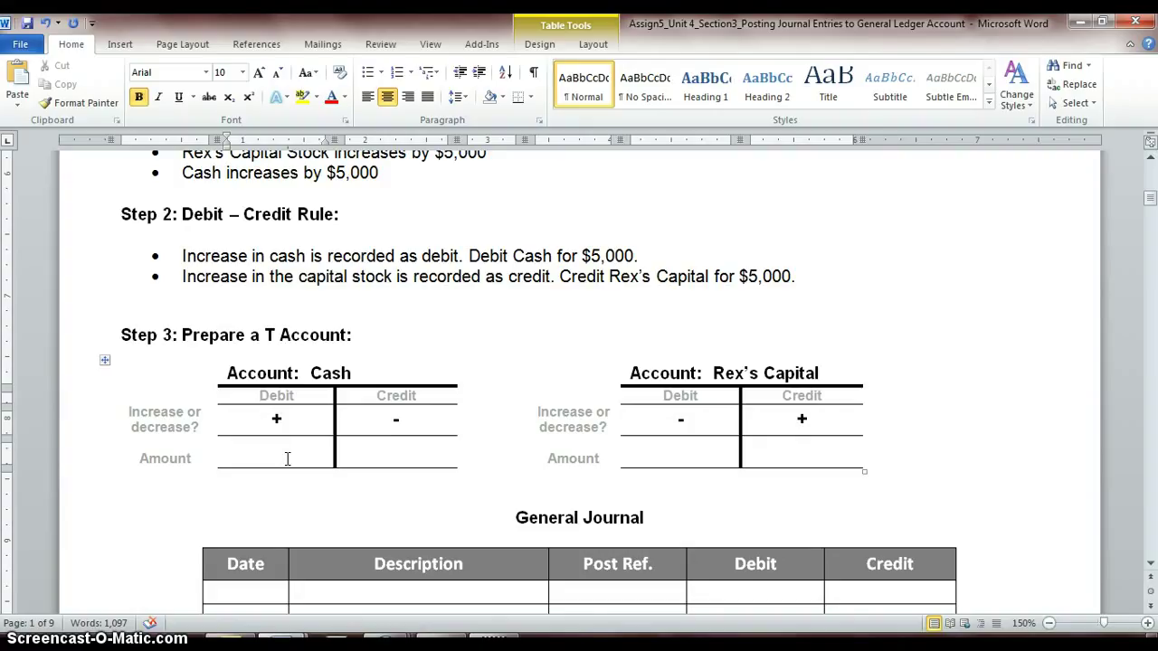
# Enter 5,000 as the Cash debit amount and the Rex's Capital credit amount.
pyautogui.write('5,000')
pyautogui.click(821, 455)
pyautogui.write('5,000')
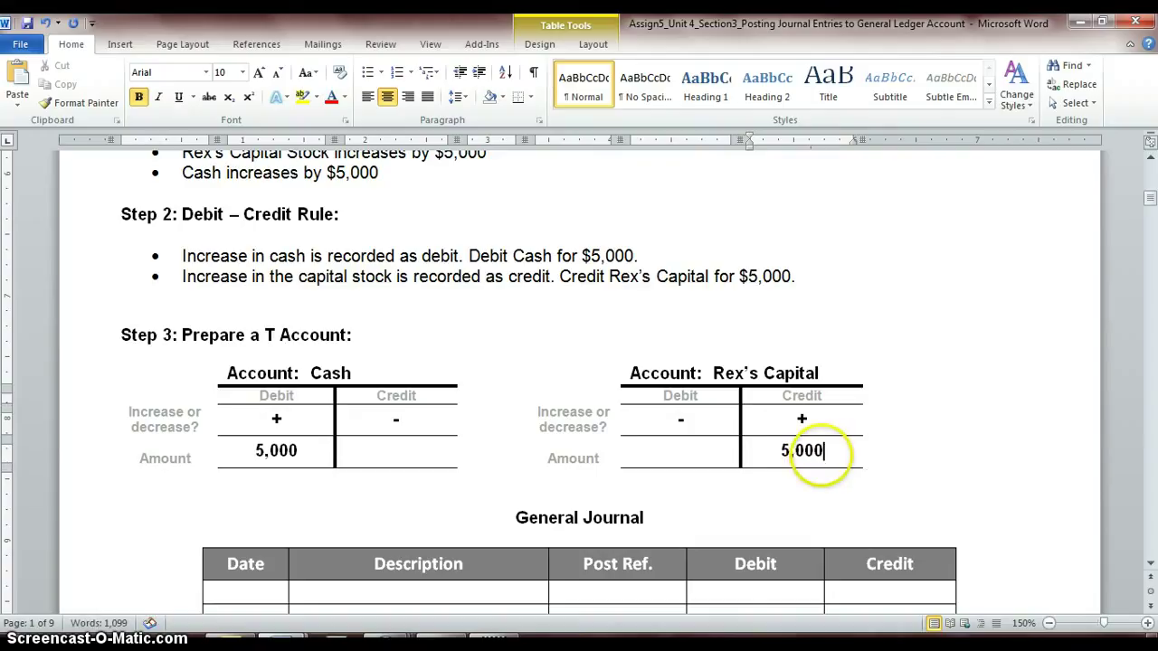
pyautogui.scroll(-3, 561, 403)
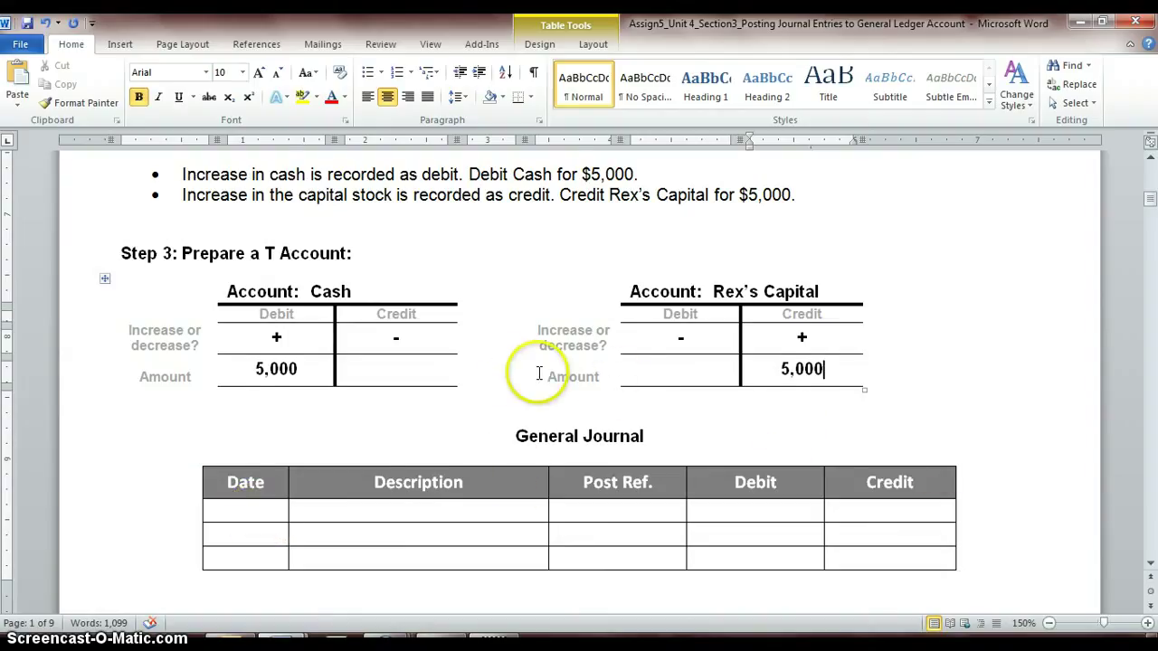
pyautogui.scroll(2, 539, 373)
# Enter the first General Journal line: Jan 1, Cash, debit 5,000.
pyautogui.scroll(9, 543, 376)
pyautogui.scroll(-6, 544, 377)
pyautogui.scroll(-3, 544, 377)
pyautogui.click(272, 430)
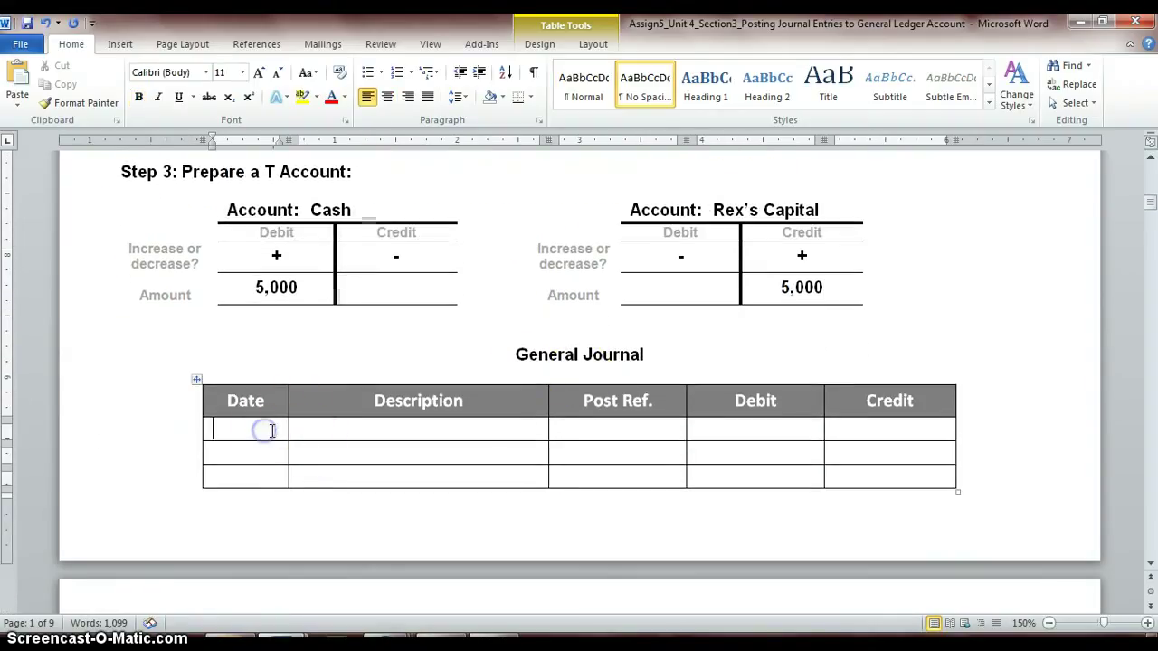
pyautogui.write('jan 1')
pyautogui.press('Tab')
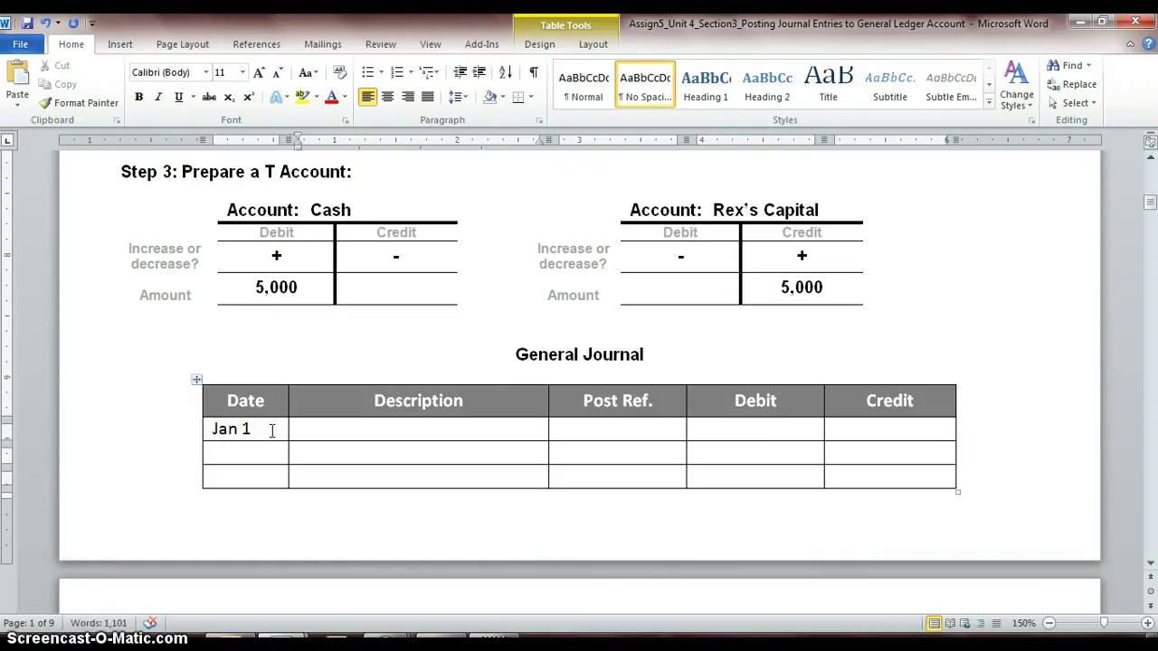
pyautogui.write('Cash')
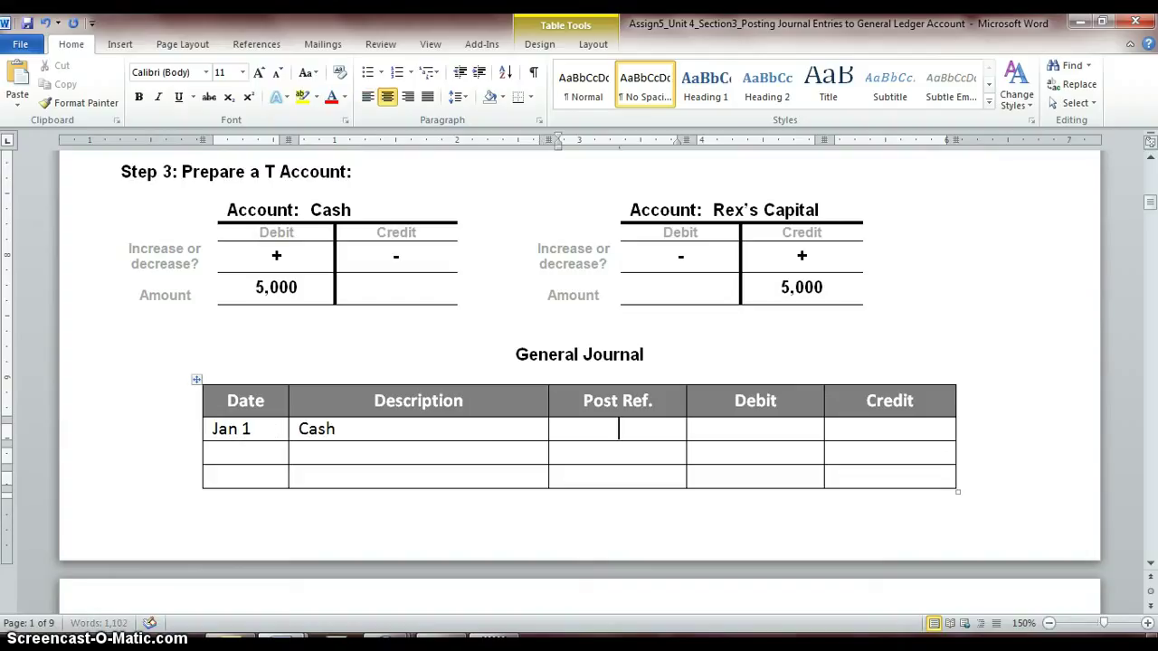
pyautogui.press('Tab')
pyautogui.press('Tab')
pyautogui.write('5,000')
# Add the Rex's Capital line with a 5,000 credit.
pyautogui.press('Tab')
pyautogui.press('Tab')
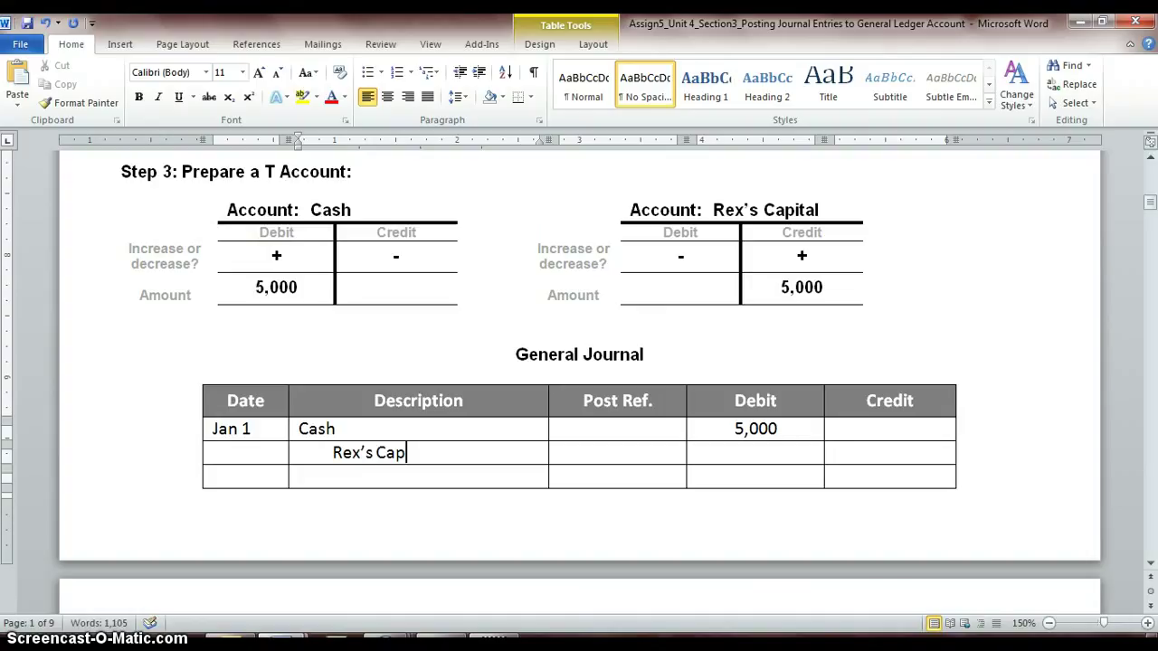
pyautogui.press('Tab')
pyautogui.press('Tab')
pyautogui.press('Tab')
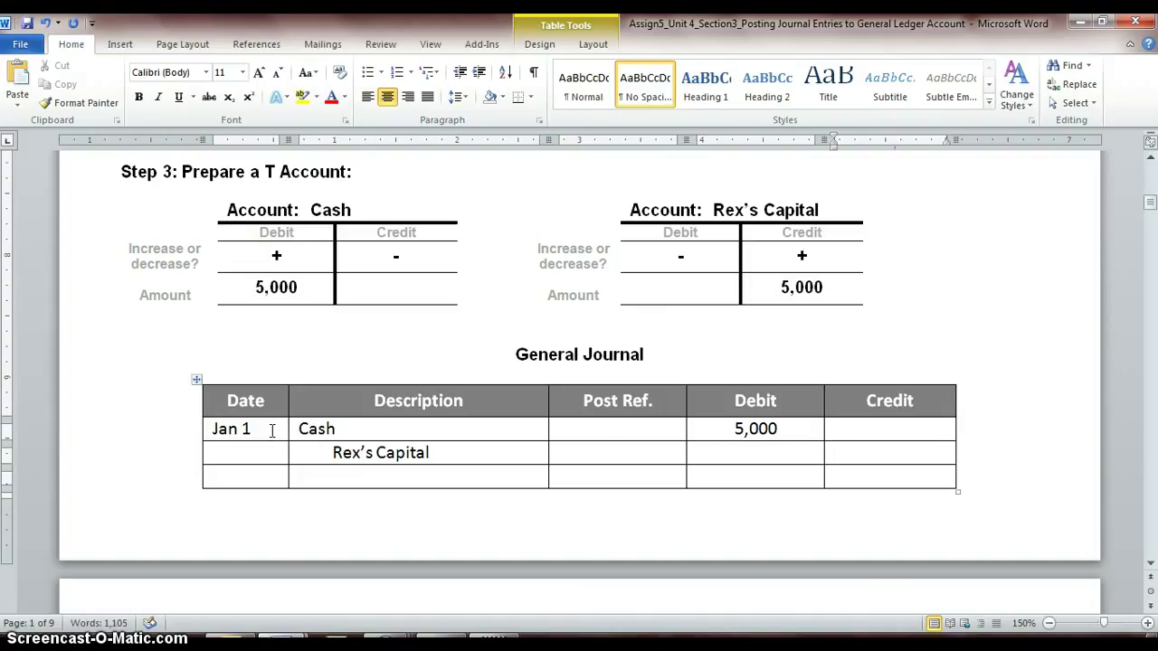
pyautogui.write('5')
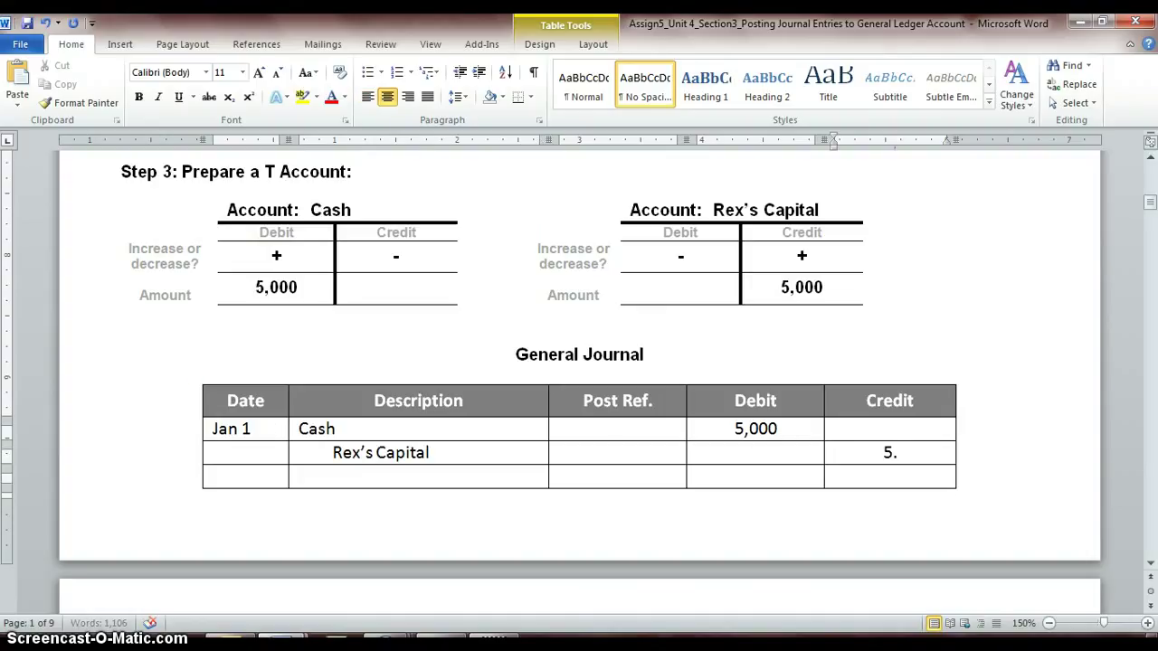
pyautogui.write(',000')
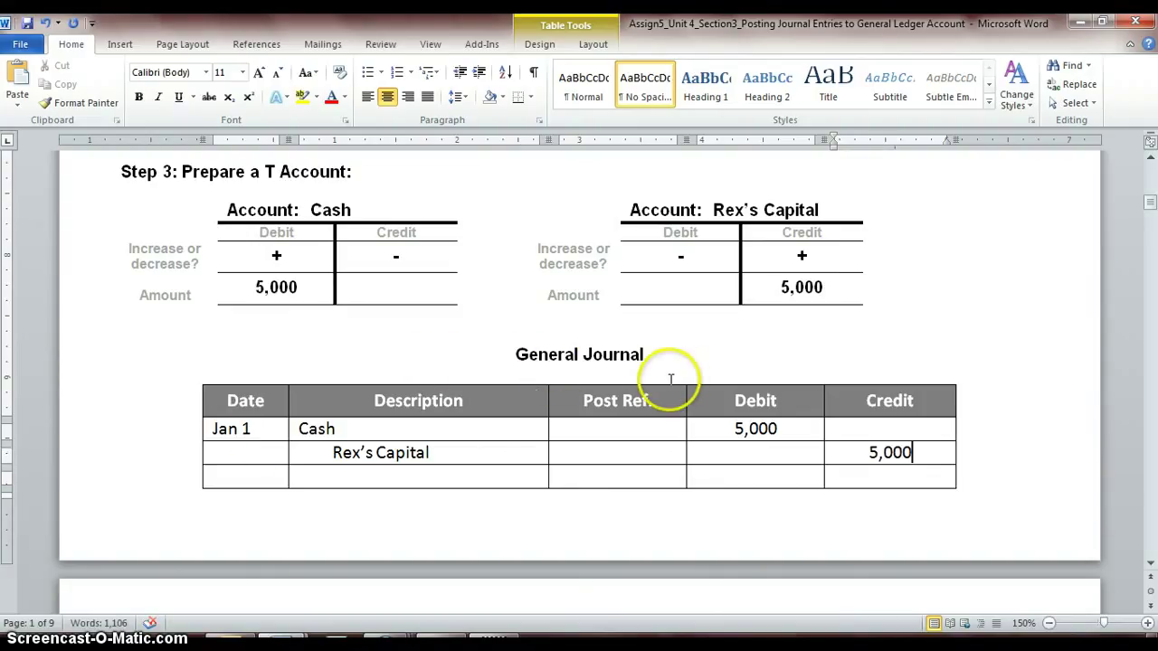
# Add a Memo #10 line under the Jan 1 entry and scroll to the January 3 furniture example.
pyautogui.scroll(-7, 677, 374)
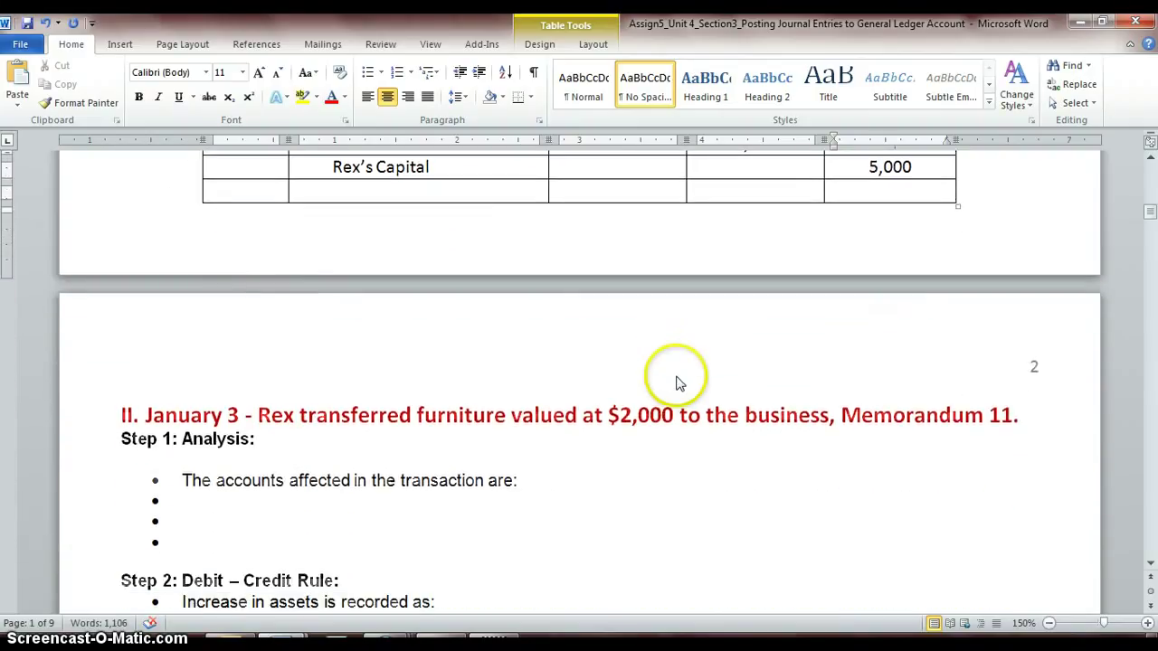
pyautogui.scroll(-2, 677, 374)
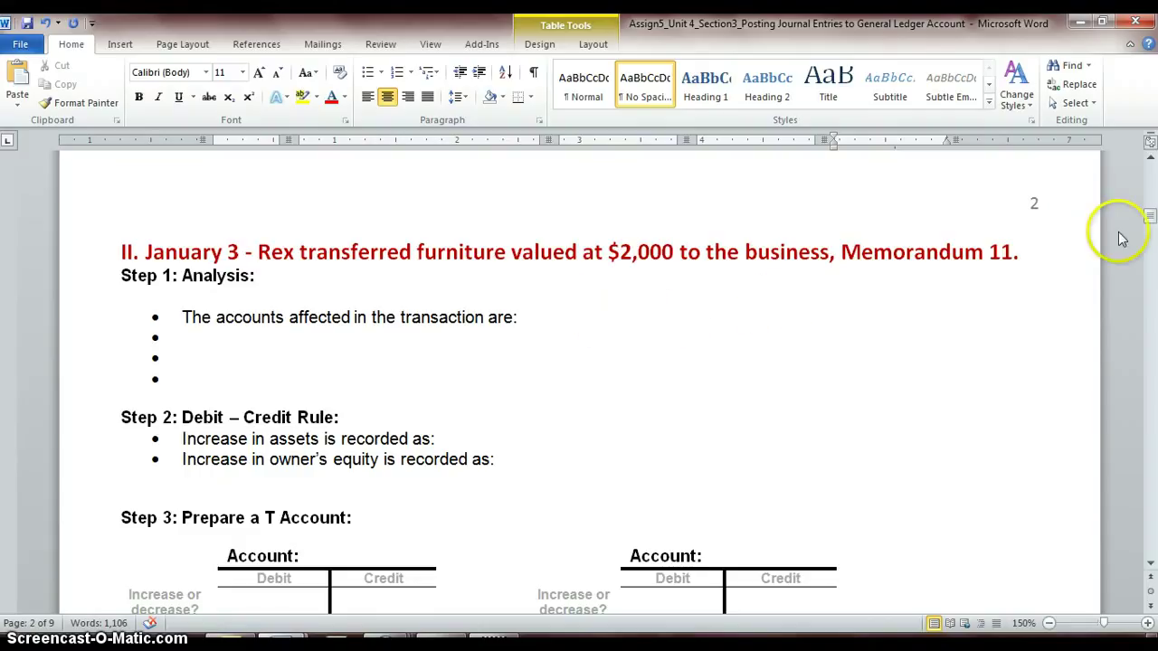
pyautogui.moveTo(1148, 219); pyautogui.dragTo(1152, 193)
pyautogui.moveTo(614, 168); pyautogui.dragTo(785, 169)
pyautogui.moveTo(1151, 205); pyautogui.dragTo(1152, 216)
pyautogui.click(418, 429)
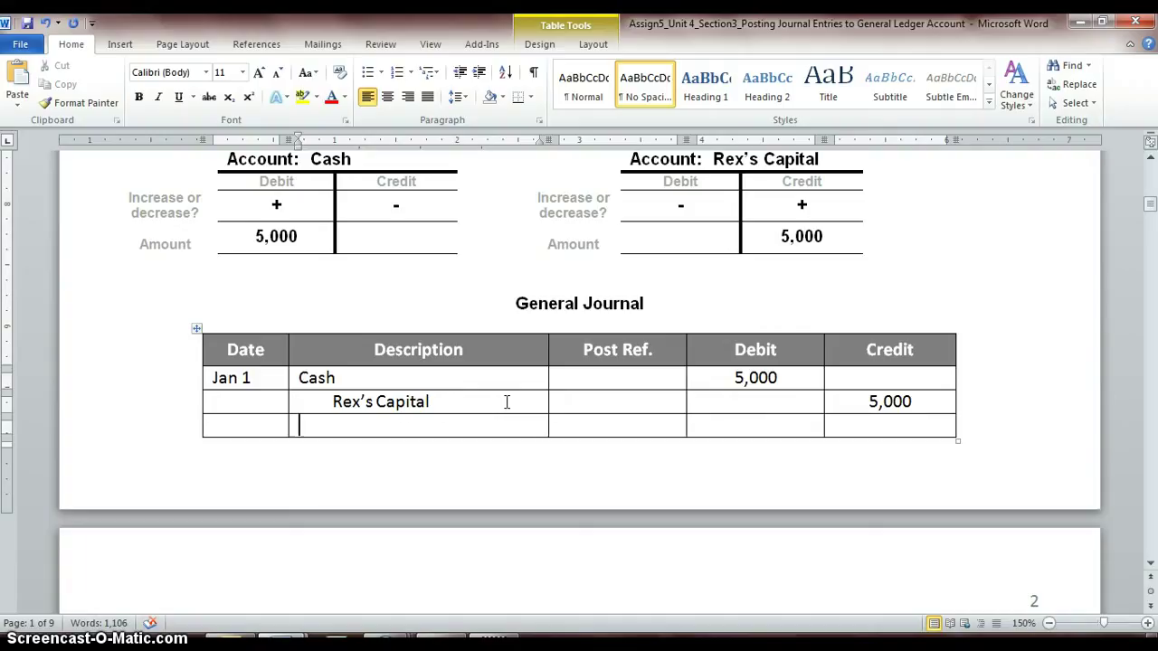
pyautogui.write('Me')
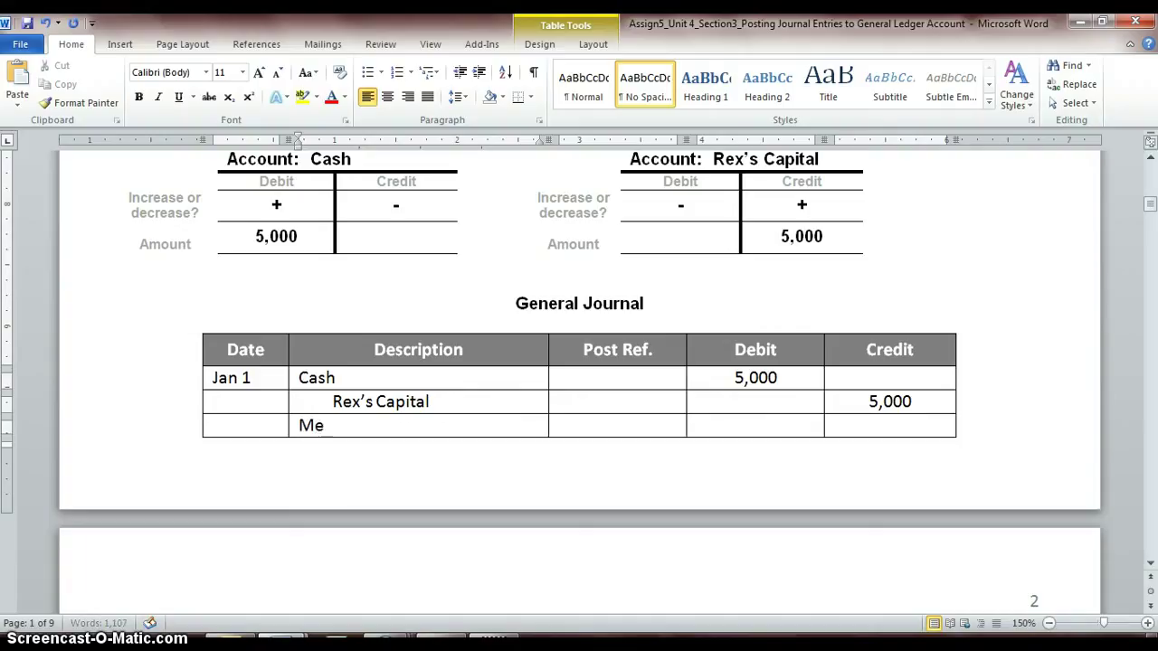
pyautogui.write('mo #10')
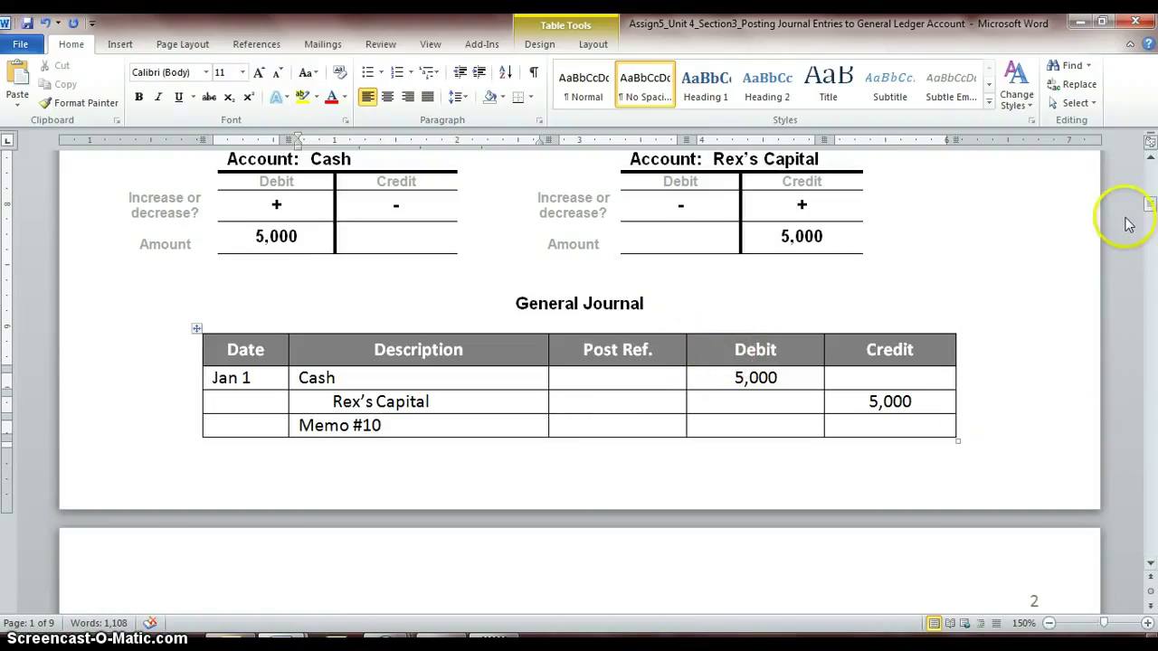
pyautogui.moveTo(1149, 205); pyautogui.dragTo(1152, 223)
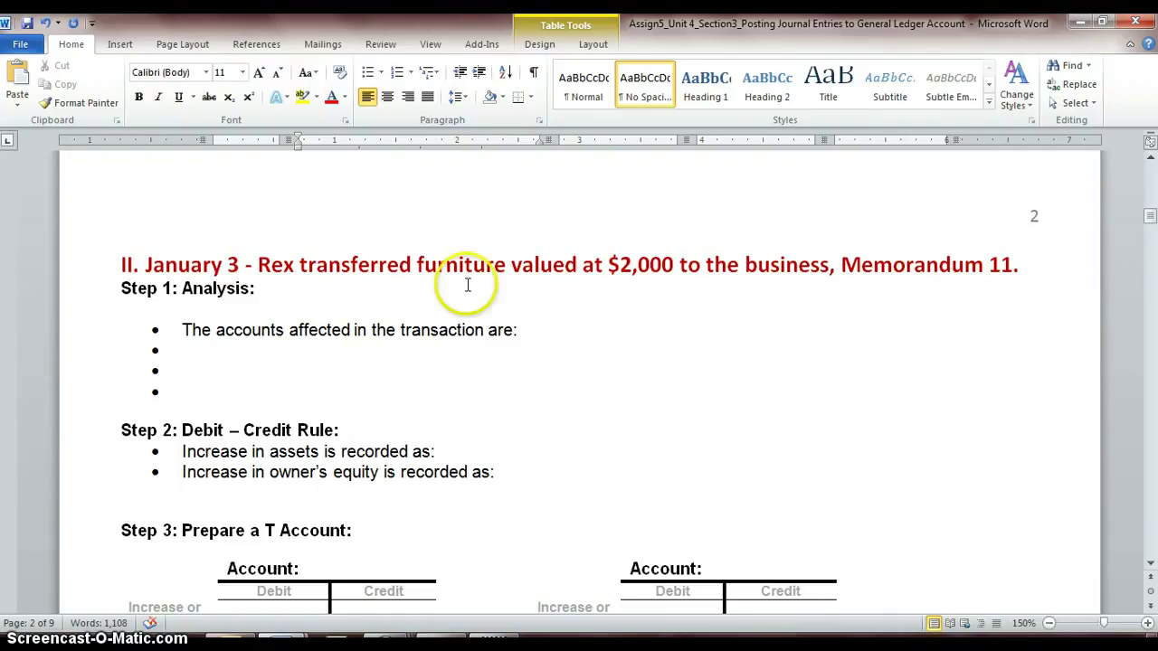
# Highlight 'Rex transferred furniture' in the January 3 heading, then go to the accounts-affected line.
pyautogui.moveTo(258, 265); pyautogui.dragTo(469, 277)
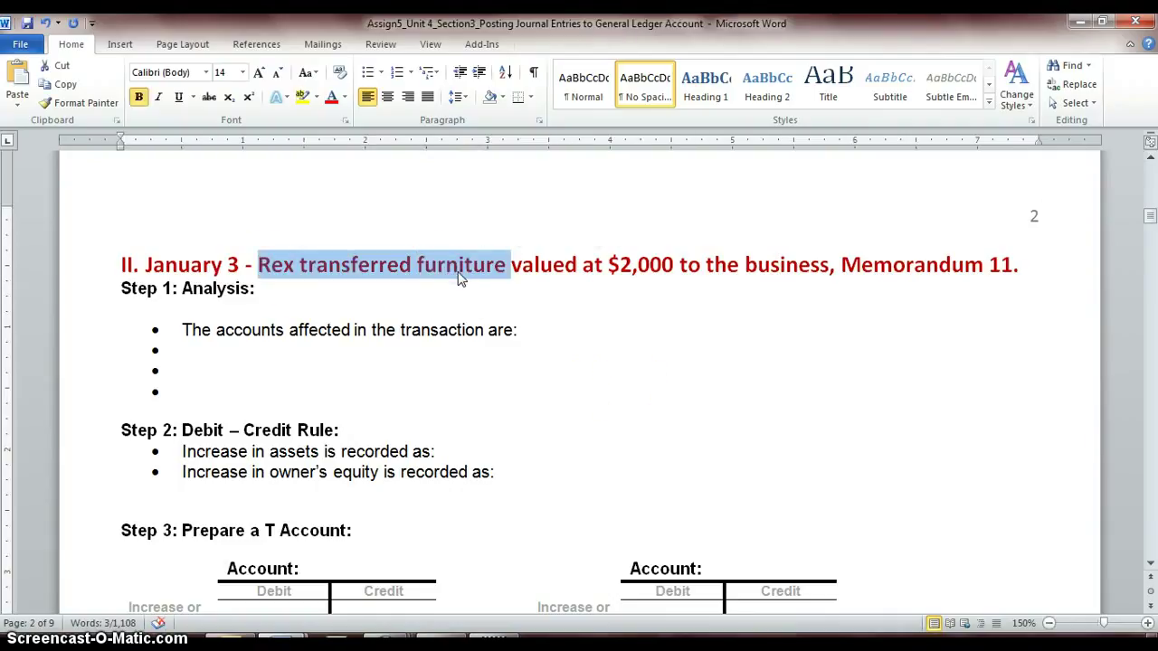
pyautogui.click(503, 265)
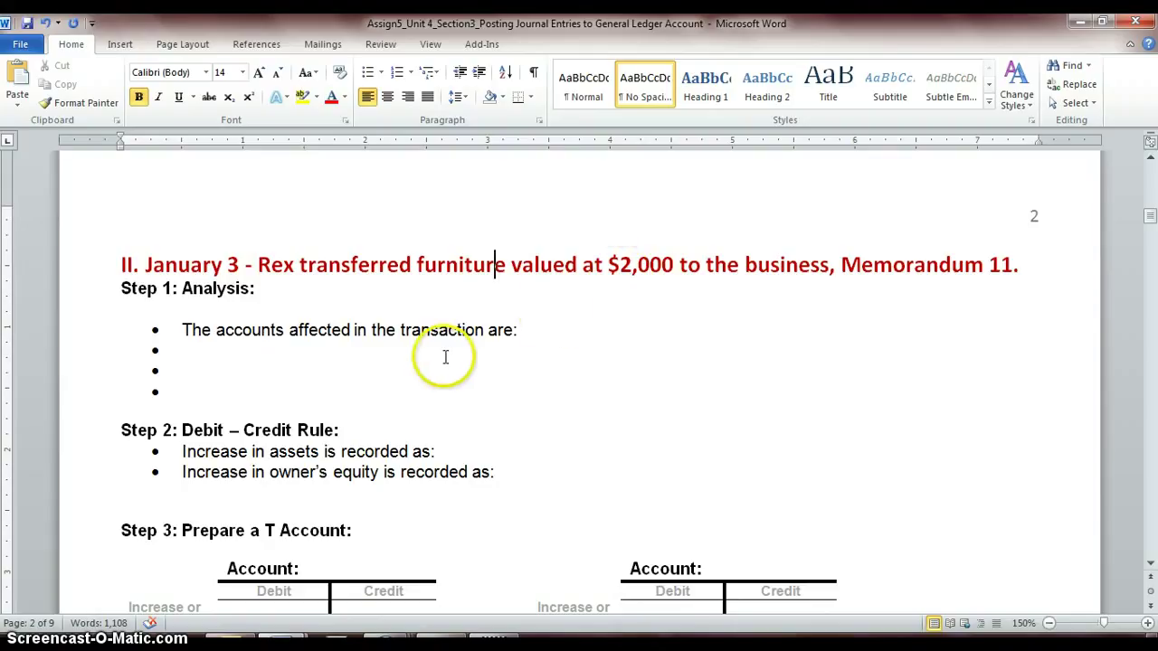
pyautogui.click(542, 335)
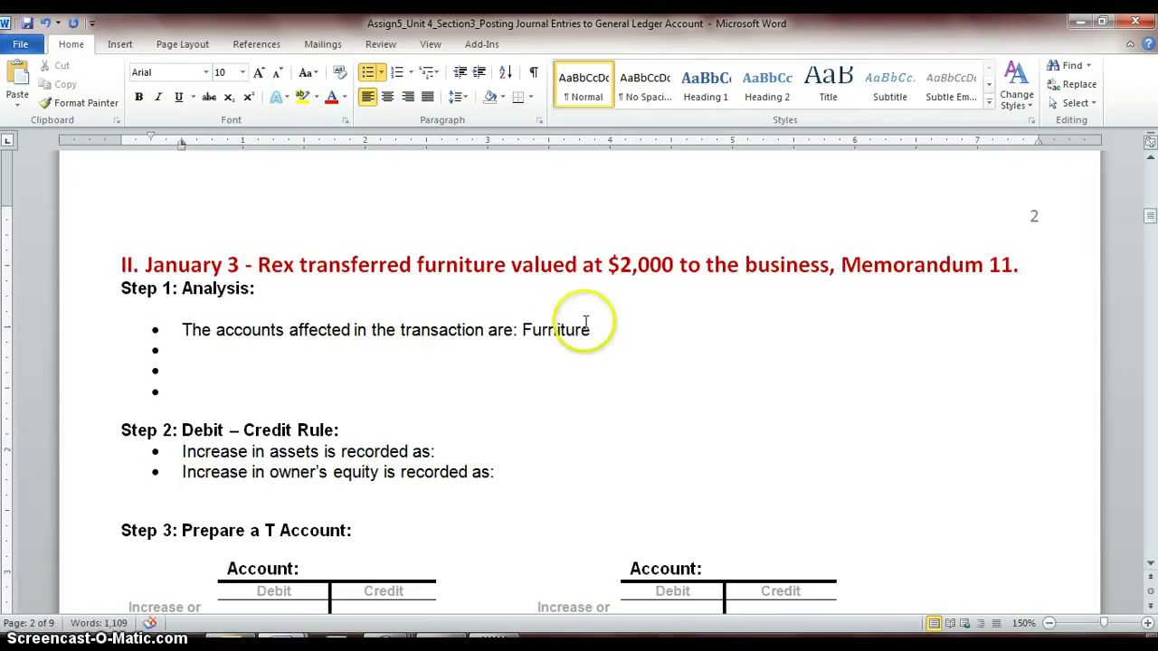
# Name Office Furniture as the first account affected in the January 3 bullet.
pyautogui.click(1146, 220)
pyautogui.moveTo(1146, 220); pyautogui.dragTo(1150, 176)
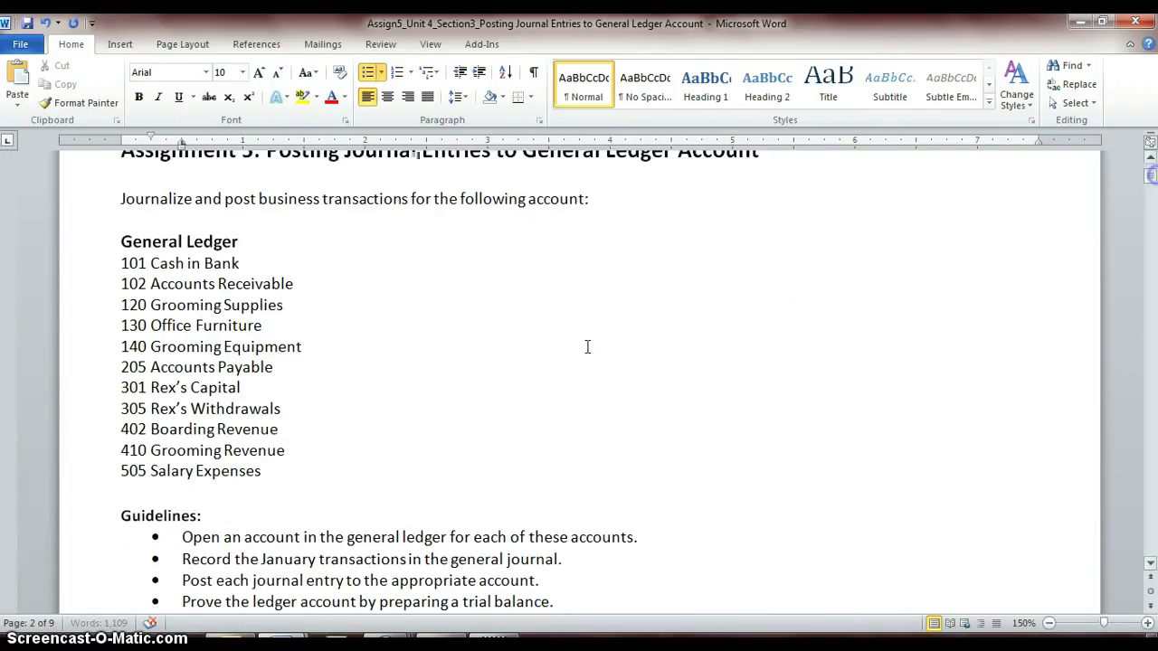
pyautogui.moveTo(262, 325); pyautogui.dragTo(151, 325)
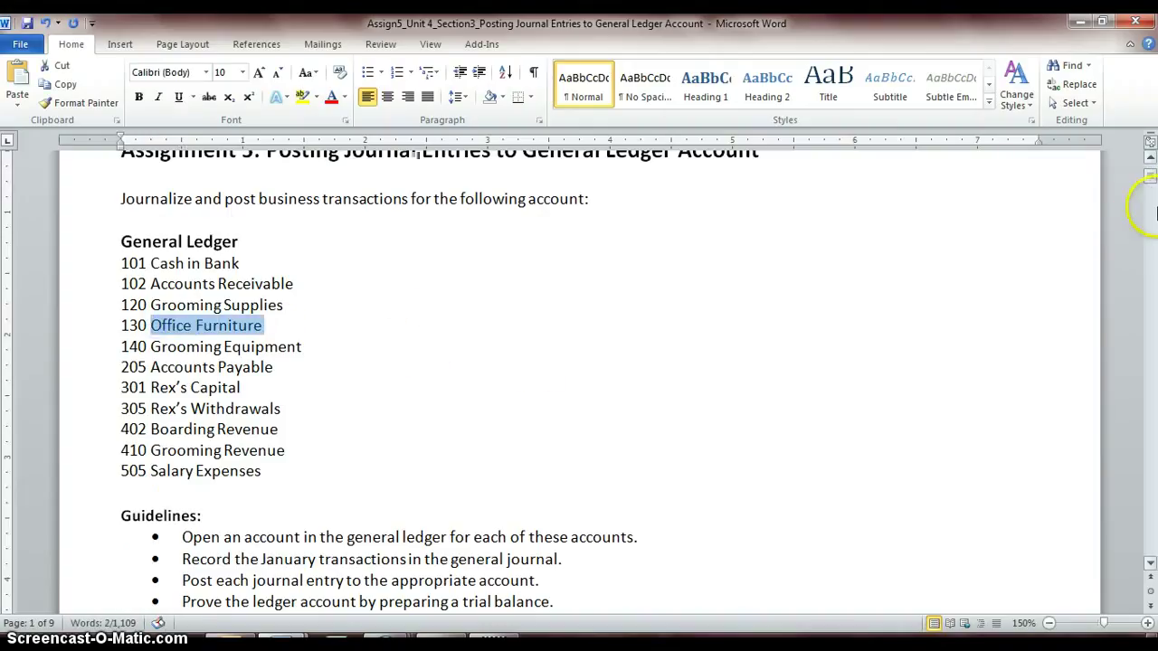
pyautogui.moveTo(1150, 173); pyautogui.dragTo(1153, 222)
pyautogui.moveTo(590, 233); pyautogui.dragTo(538, 233)
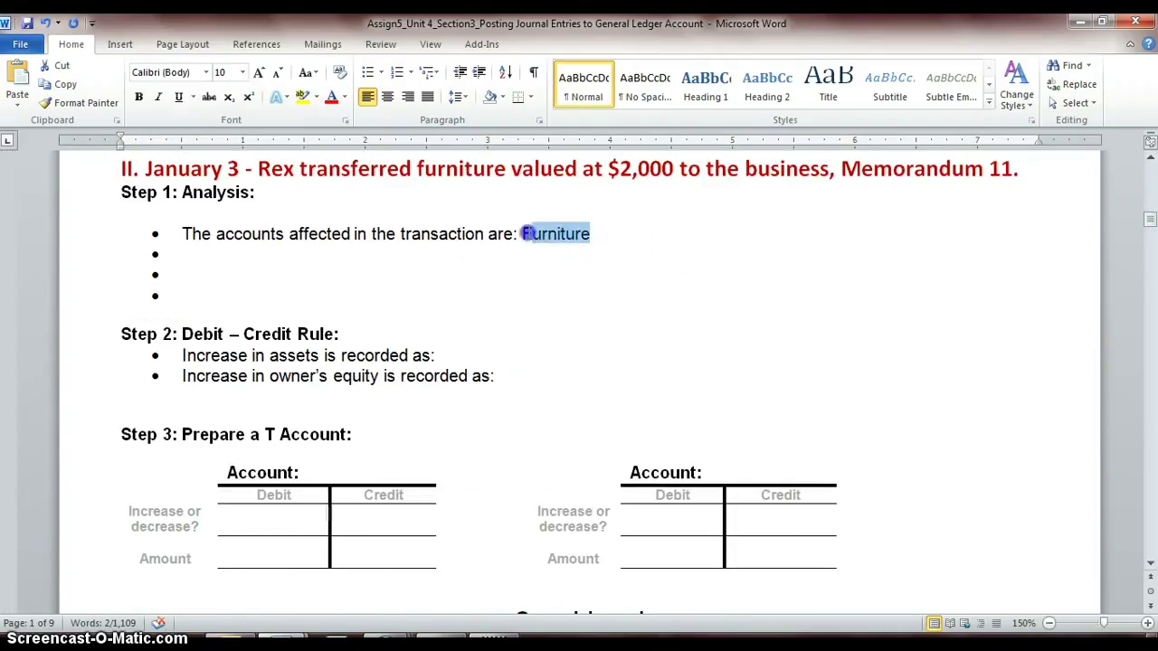
pyautogui.write('Officee')
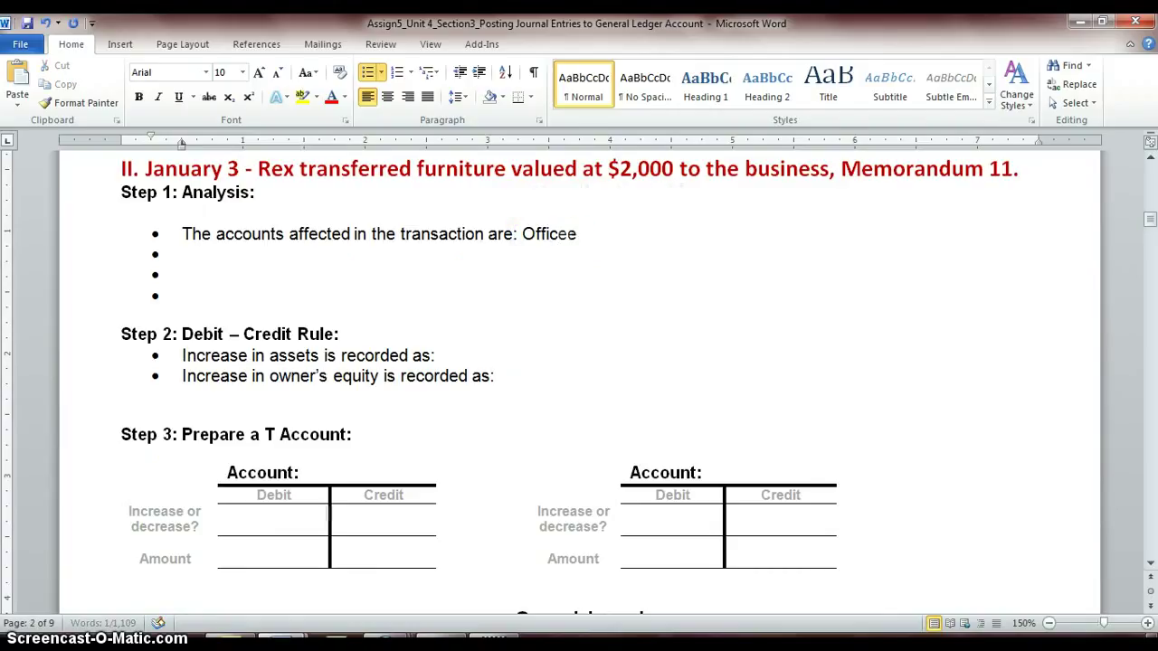
pyautogui.press('BackSpace')
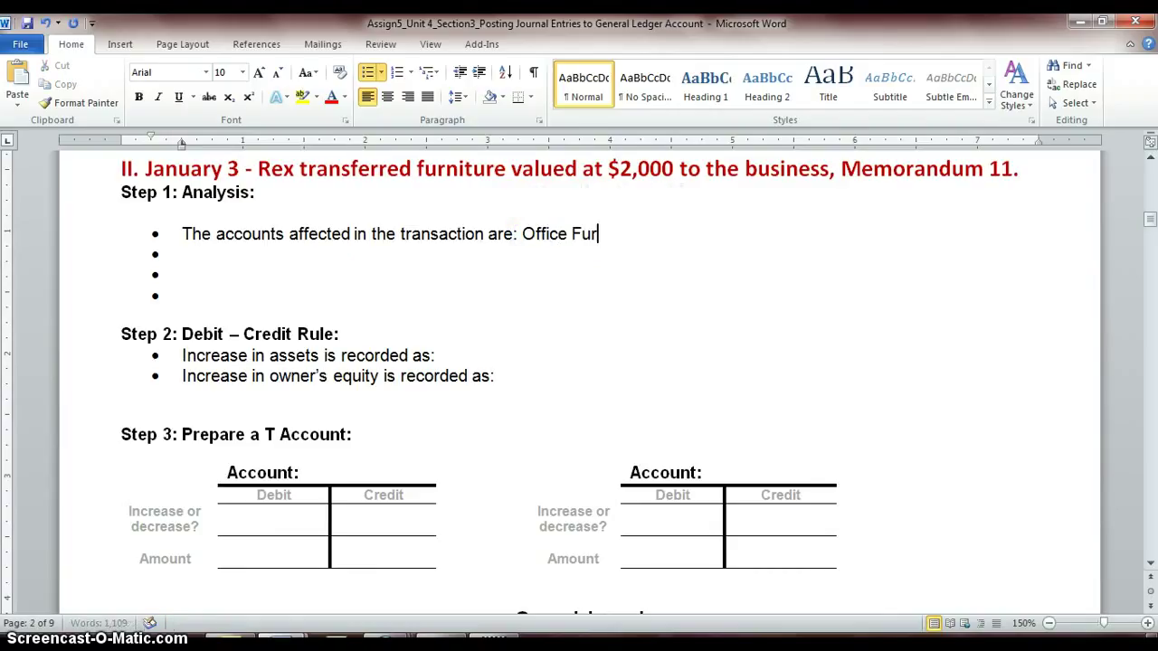
pyautogui.write('Furniture and')
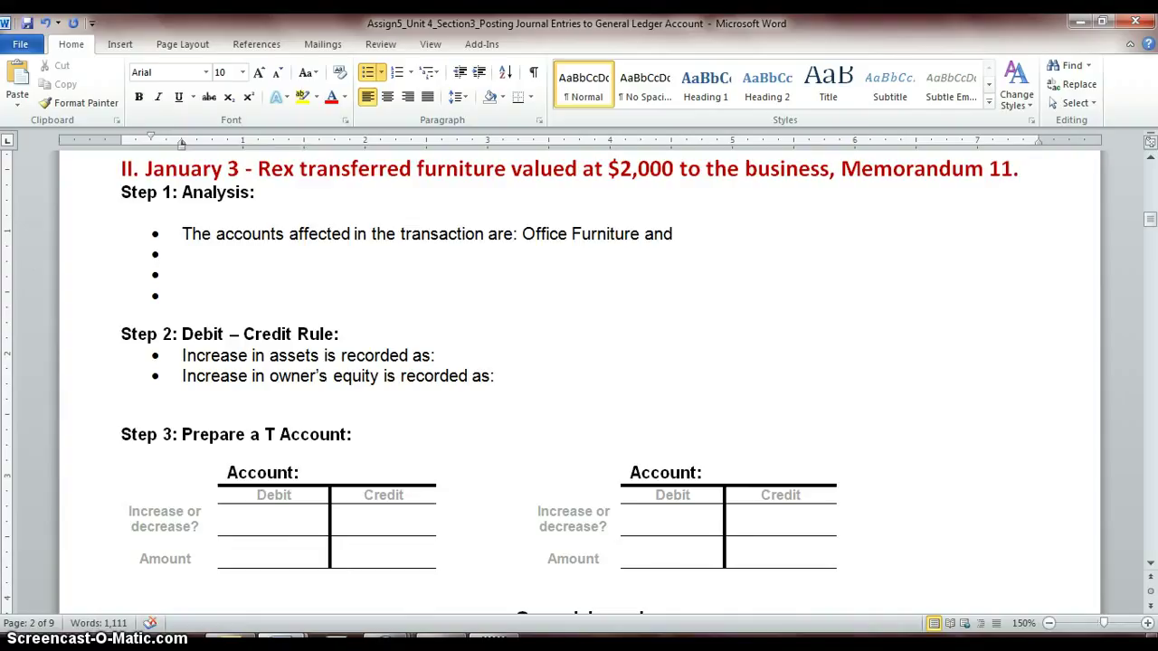
# Highlight the $2,000 value in the heading and add Rex's Capital to the bullet.
pyautogui.doubleClick(531, 168)
pyautogui.moveTo(611, 168); pyautogui.dragTo(660, 172)
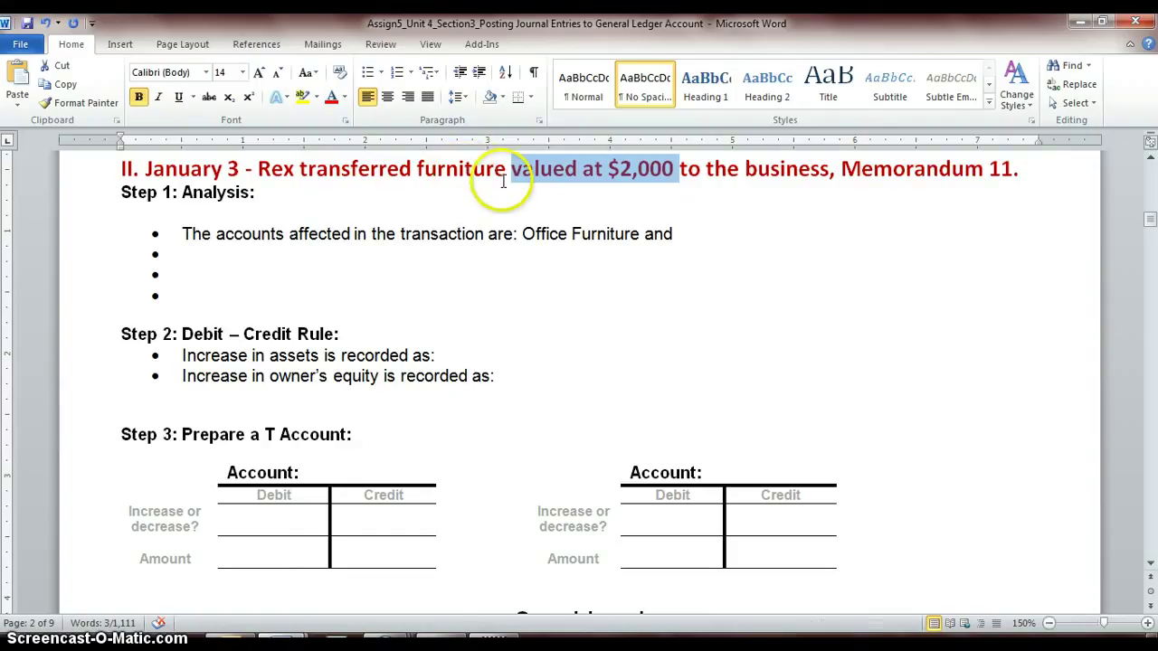
pyautogui.click(689, 235)
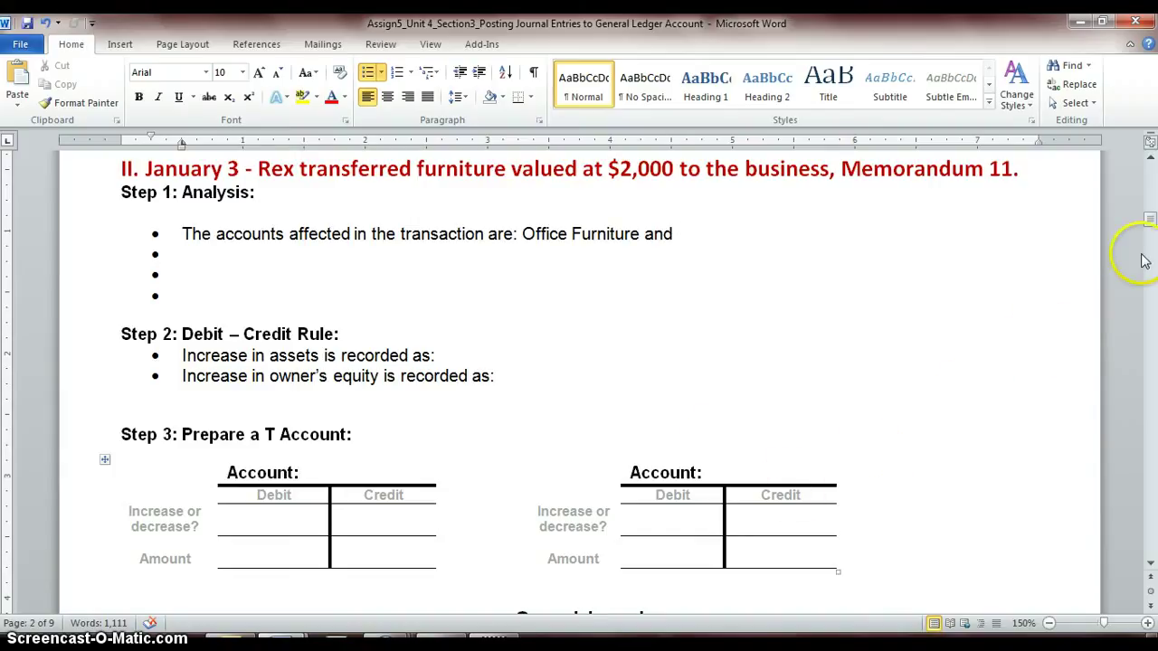
pyautogui.moveTo(1150, 226); pyautogui.dragTo(868, 360)
pyautogui.write("Rex's Capital.")
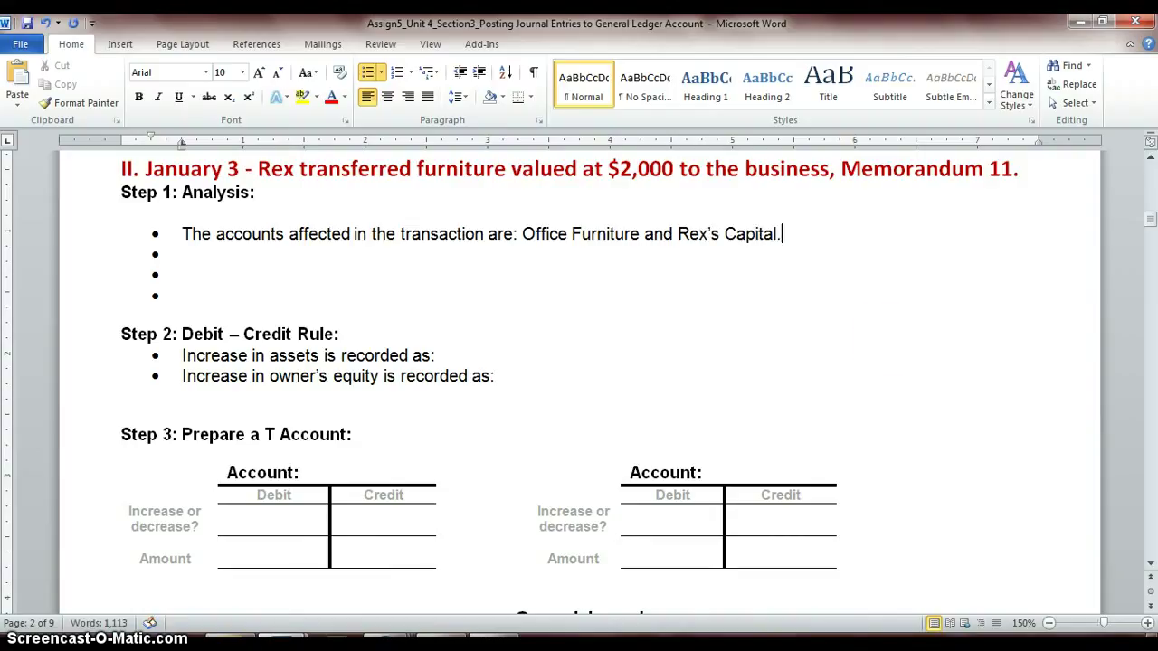
pyautogui.moveTo(607, 168); pyautogui.dragTo(676, 168)
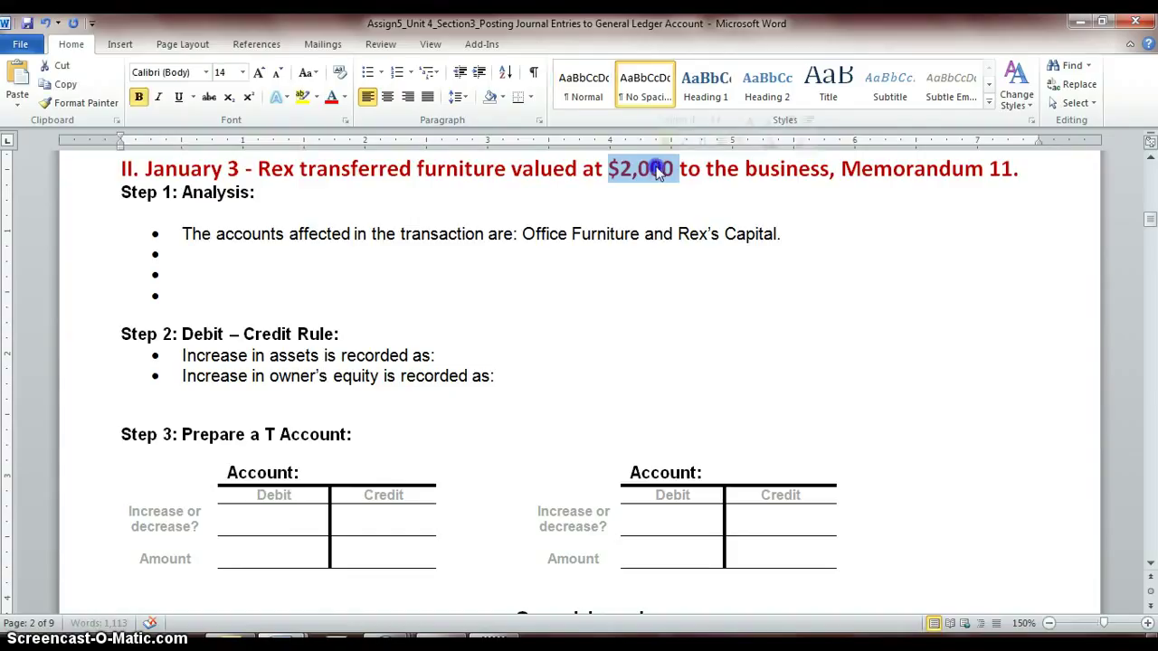
pyautogui.click(776, 234)
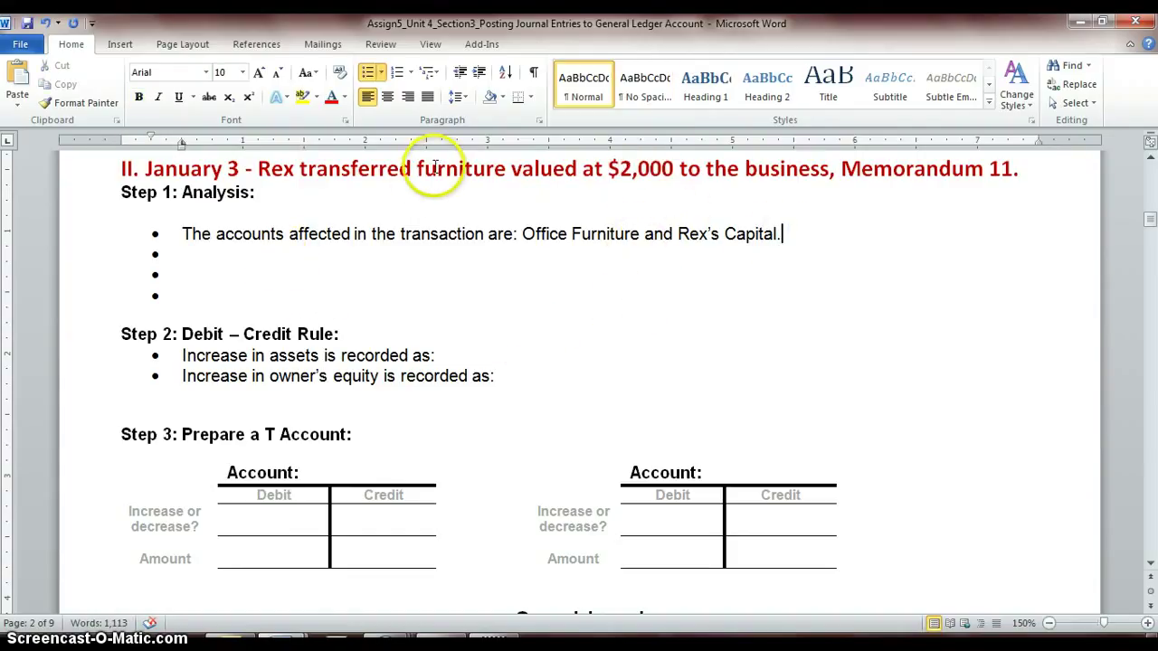
pyautogui.click(308, 252)
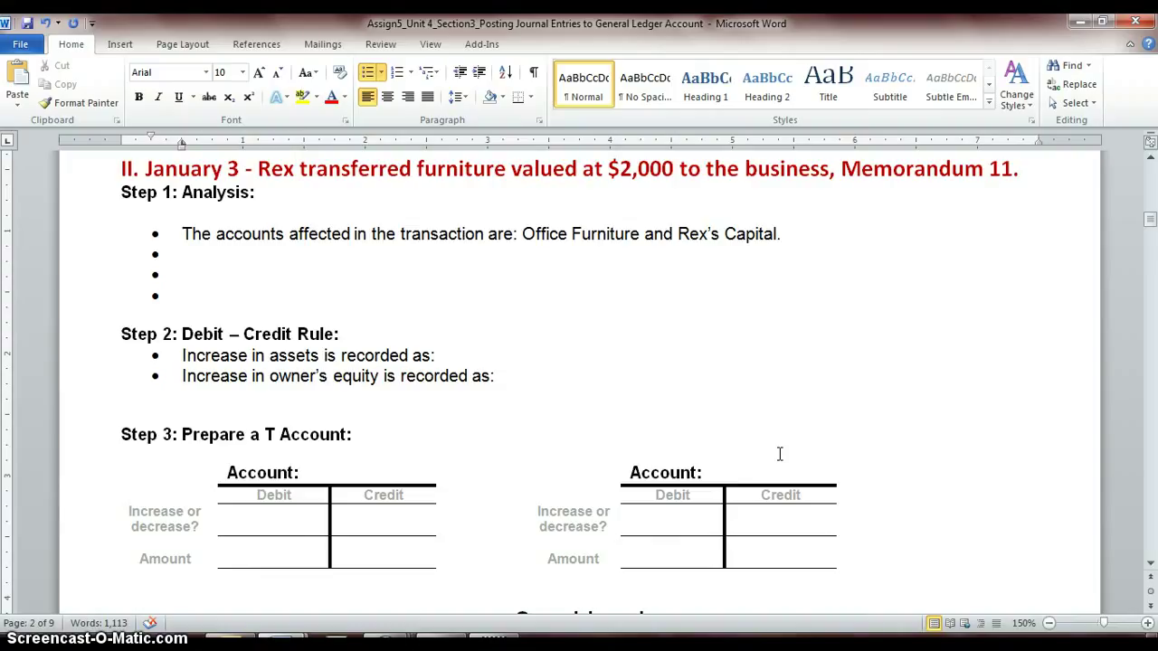
# Write 'Office furniture account is an asset, Rex's Capital is an owner's equity account.' in the second bullet.
pyautogui.write('Office furniture account in')
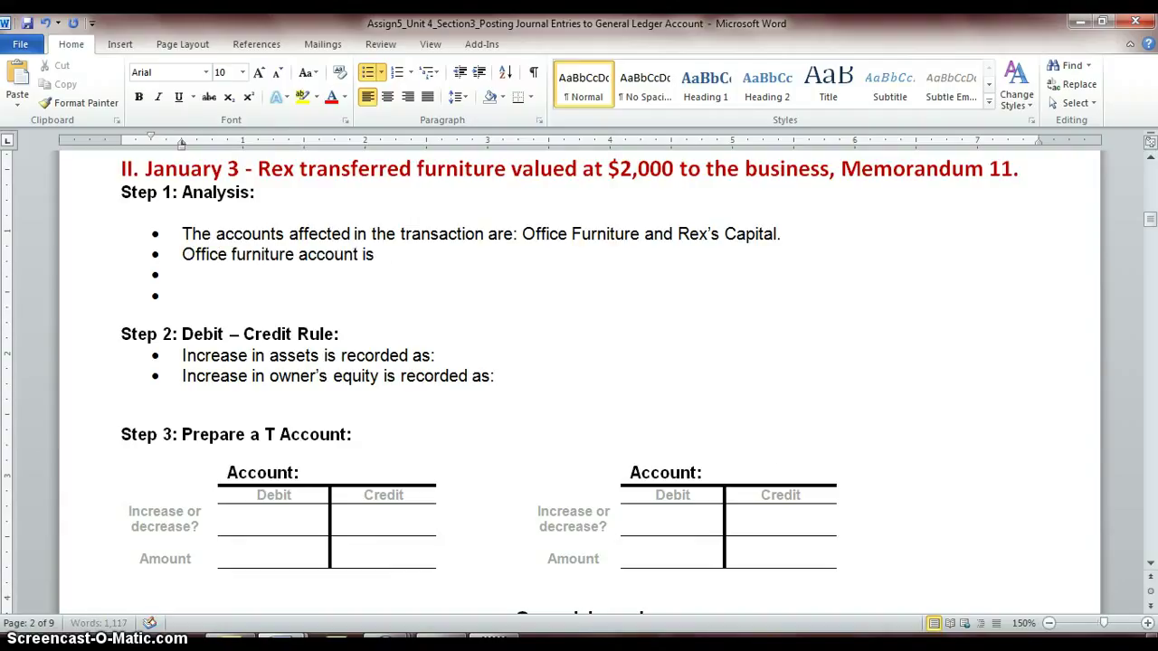
pyautogui.write(' an asset')
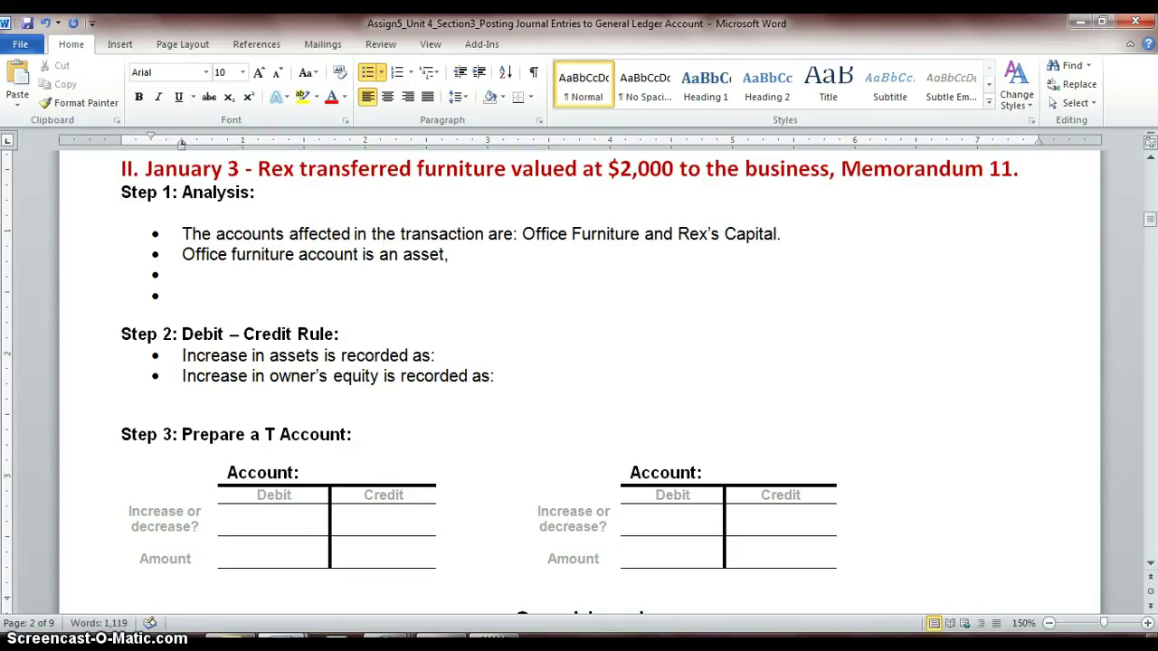
pyautogui.write(", Rex's Capital")
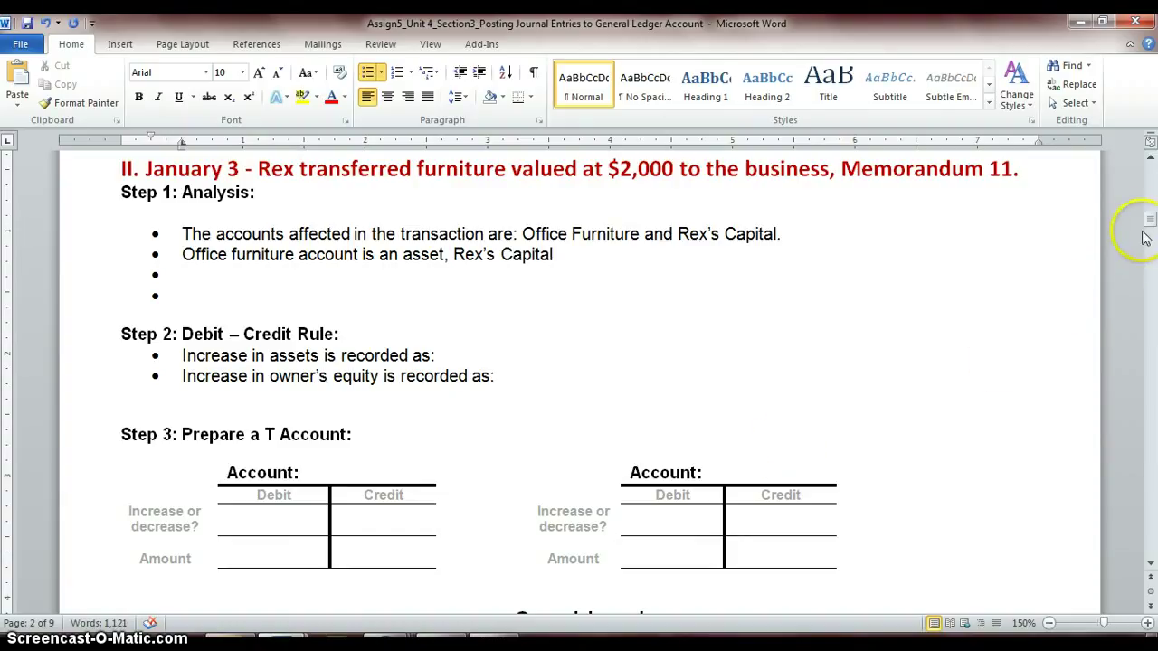
pyautogui.press('Up')
pyautogui.press('Up')
pyautogui.press('Up')
pyautogui.moveTo(1149, 222)
pyautogui.mouseDown()
pyautogui.moveTo(1155, 183)
pyautogui.moveTo(1153, 217)
pyautogui.mouseUp()
pyautogui.click(673, 256)
pyautogui.write('is an')
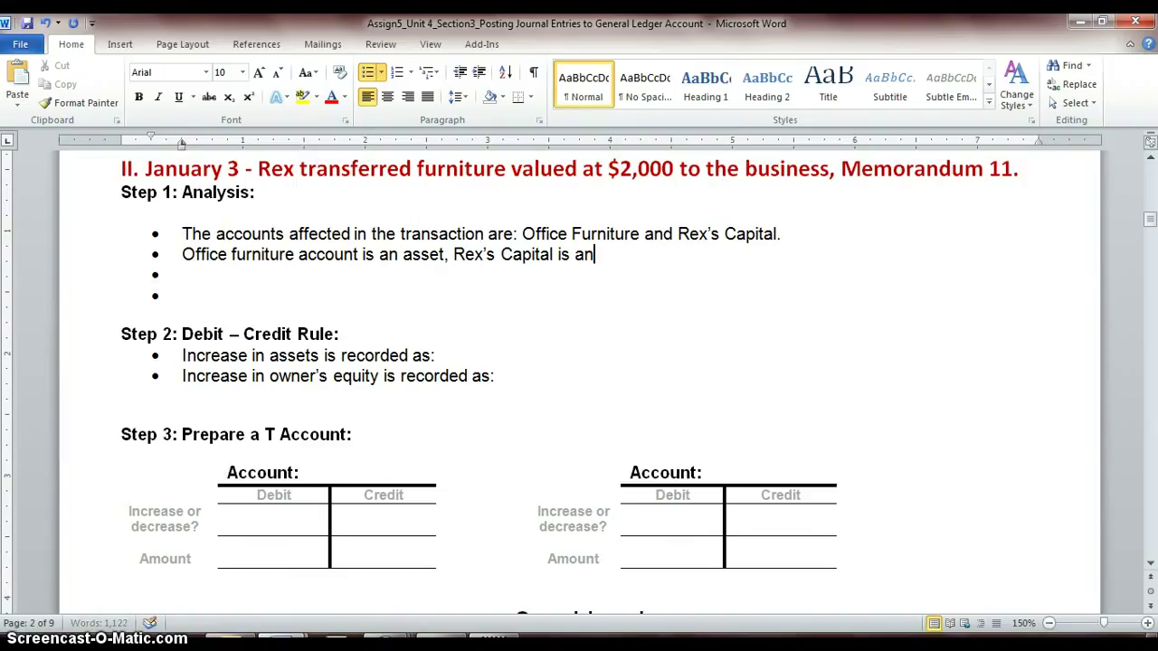
pyautogui.write(" owner's equi")
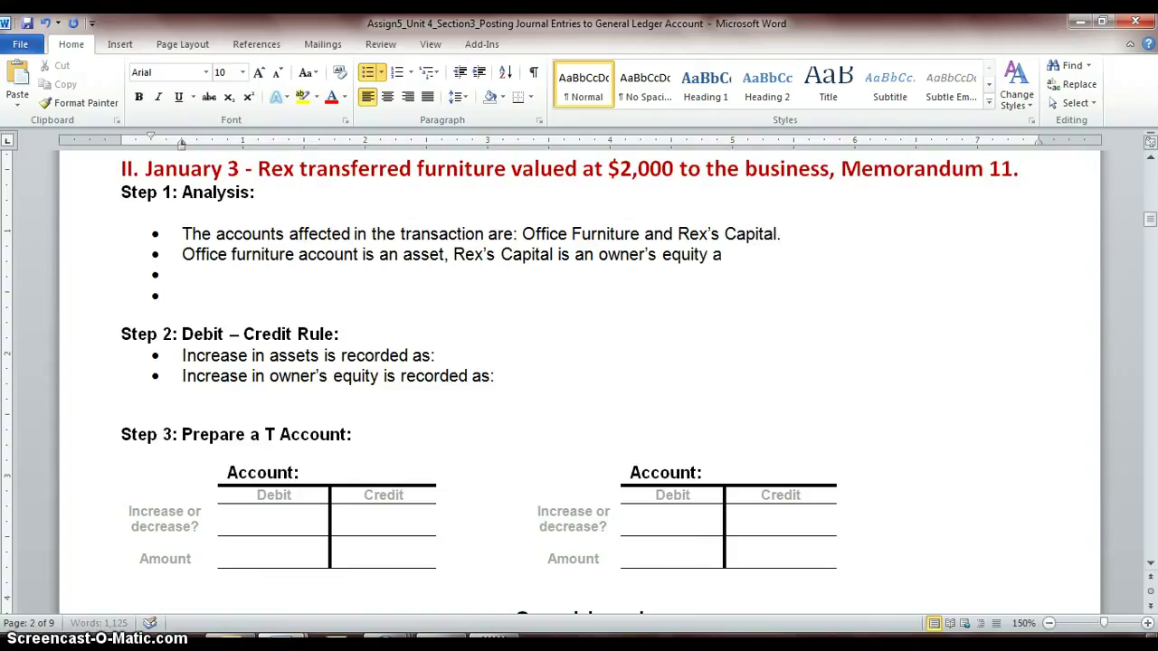
pyautogui.write('ty account')
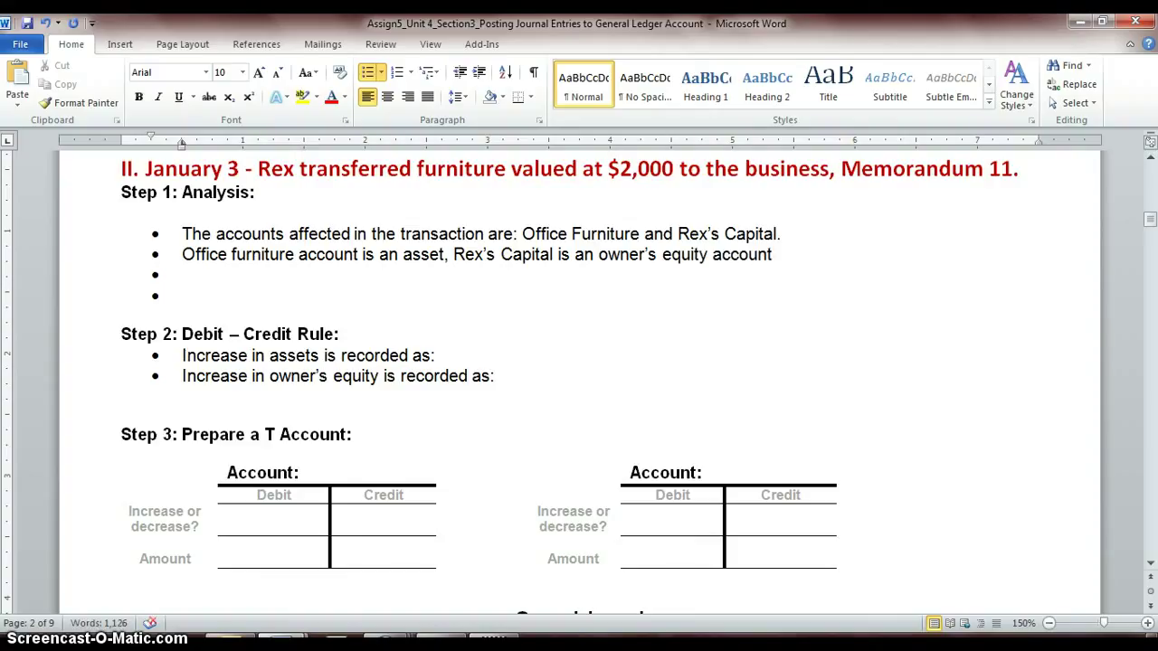
pyautogui.write('.')
# Write 'Office furniture will increase.' in the third analysis bullet.
pyautogui.click(182, 274)
pyautogui.write('Office furnitre')
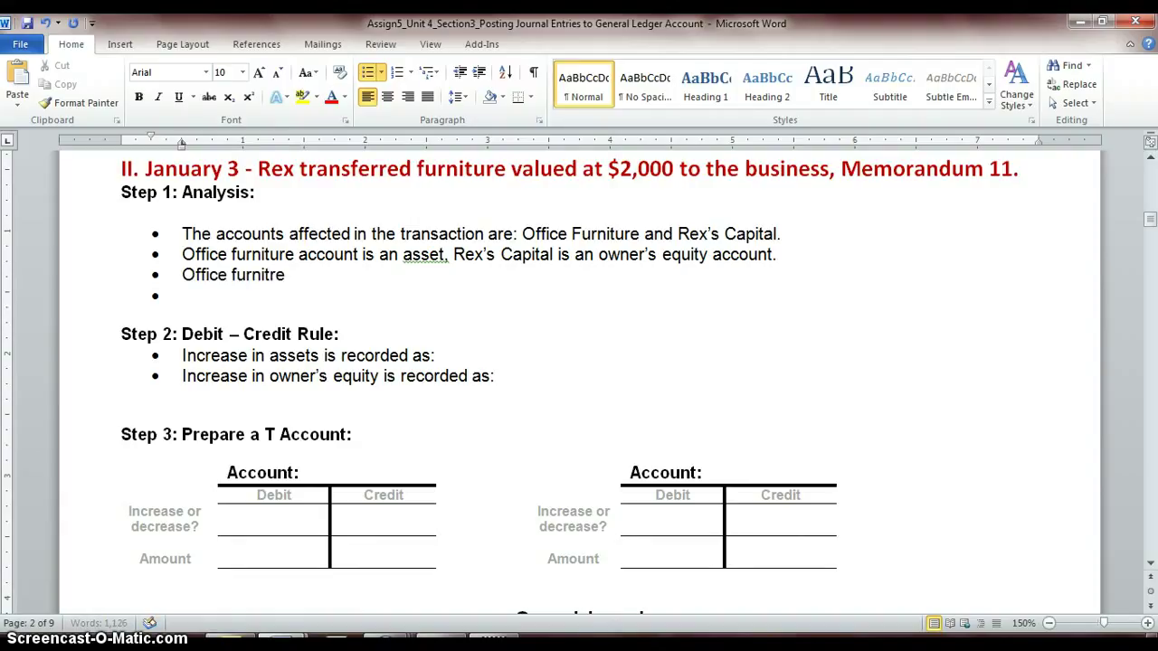
pyautogui.press('BackSpace')
pyautogui.write('ure will increase.')
# Write 'Rex's Capital will increase.' in the fourth analysis bullet.
pyautogui.press('Down')
pyautogui.write('O')
pyautogui.press('BackSpace')
pyautogui.write("Rex's Capital will increase")
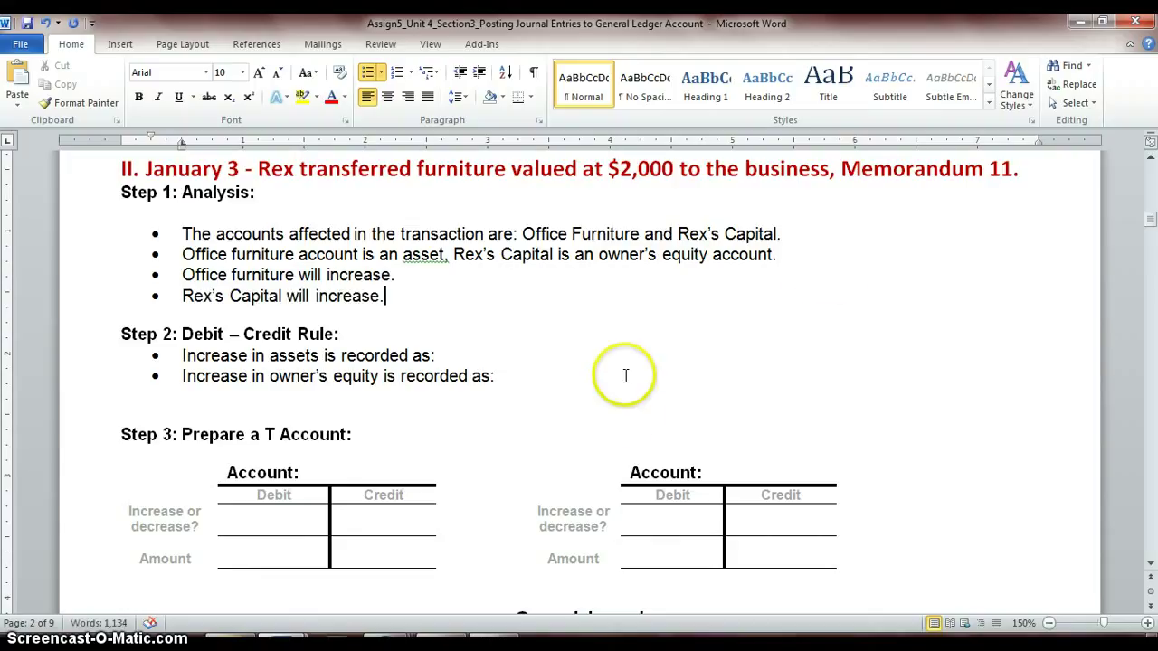
# Complete the assets rule with 'a debit. Debit Office Furniture for $2,000'.
pyautogui.scroll(-1, 466, 315)
pyautogui.click(473, 294)
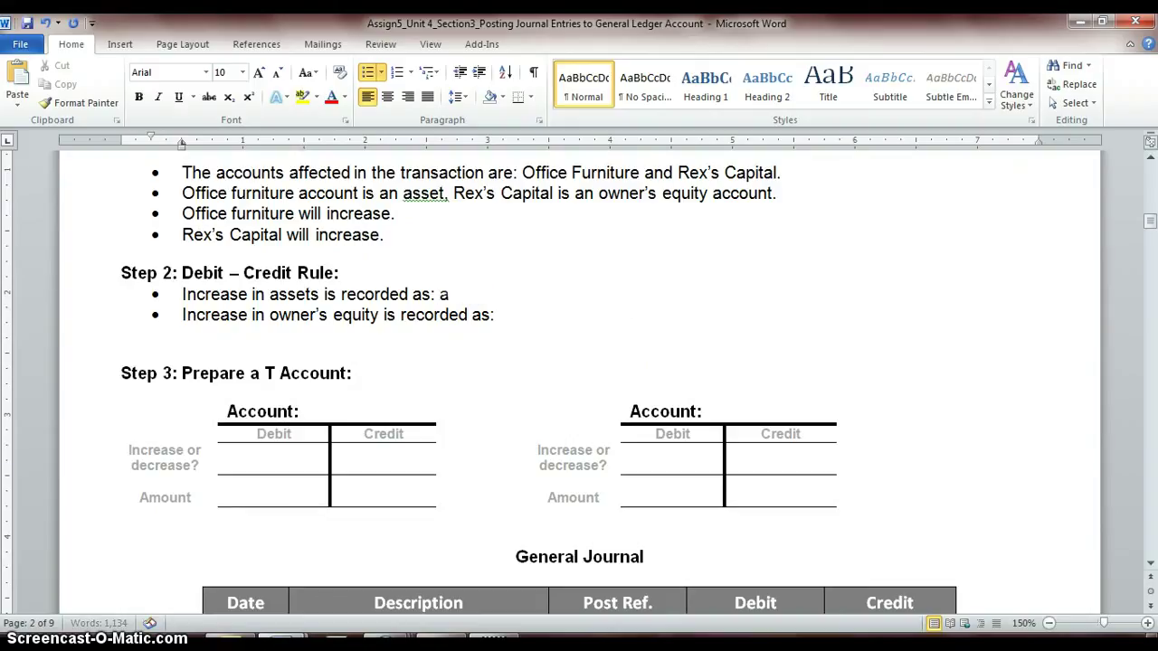
pyautogui.write('a debit. D')
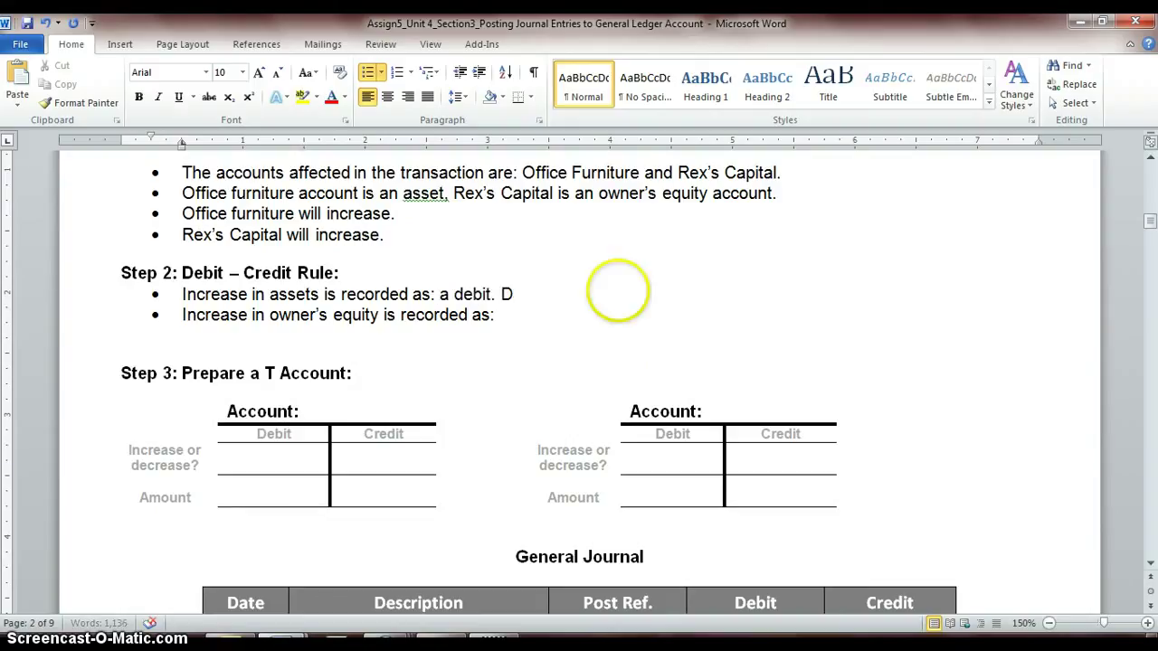
pyautogui.write('ebit Office Furnitre')
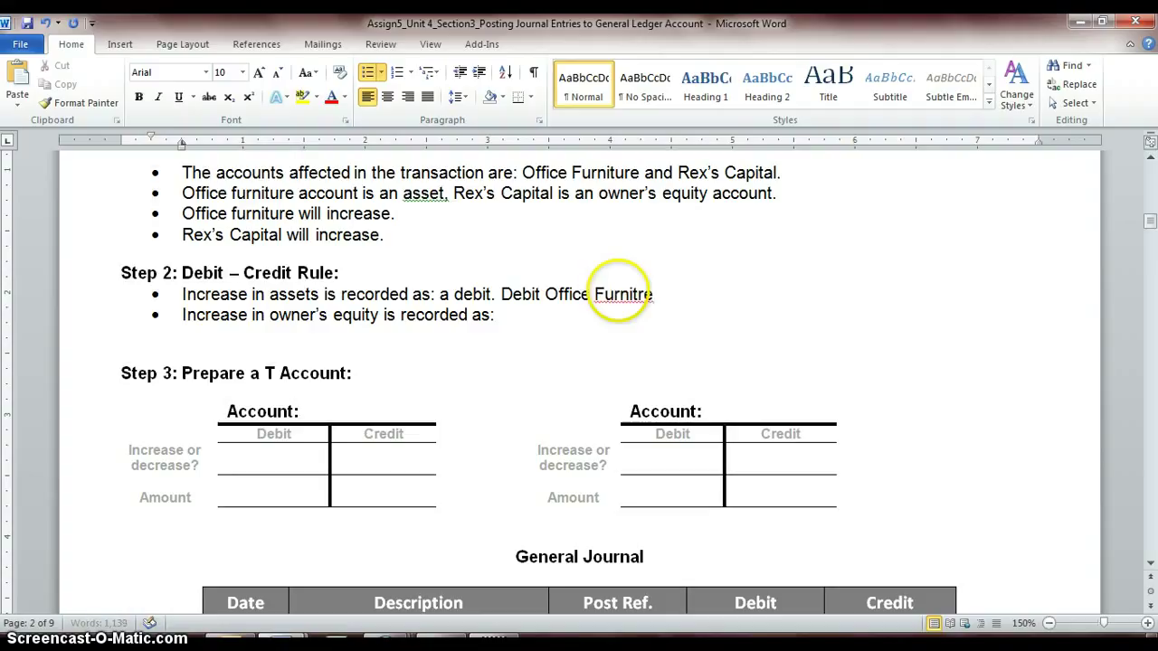
pyautogui.press('BackSpace')
pyautogui.press('BackSpace')
pyautogui.press('BackSpace')
pyautogui.write('Furniture for ')
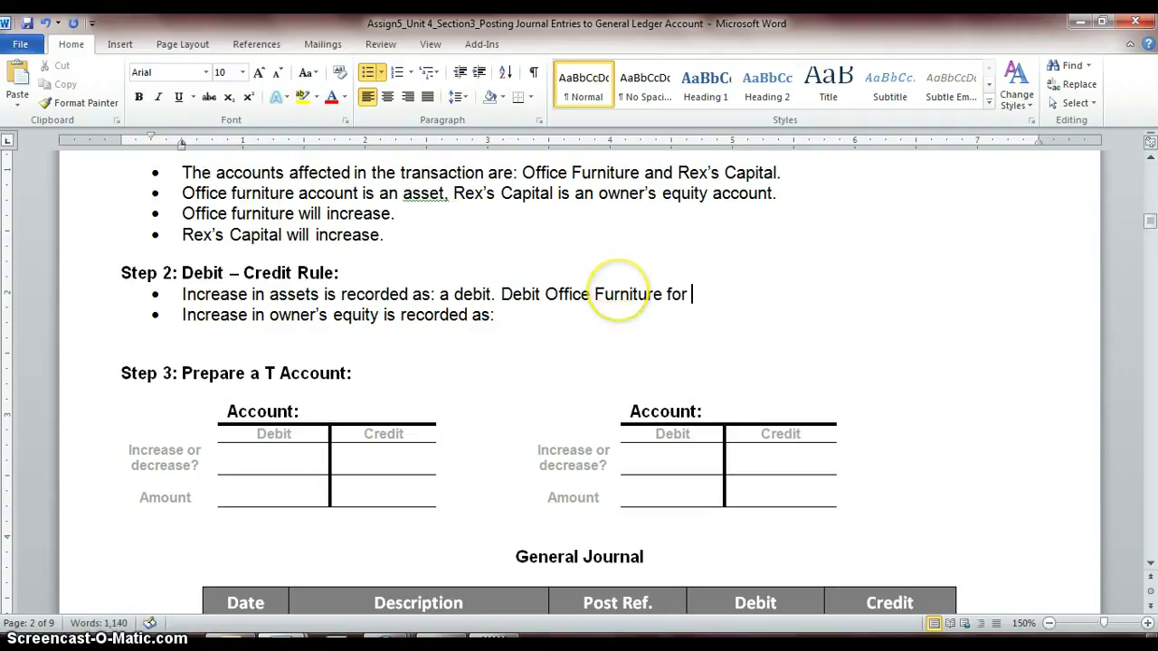
pyautogui.write('$2,000')
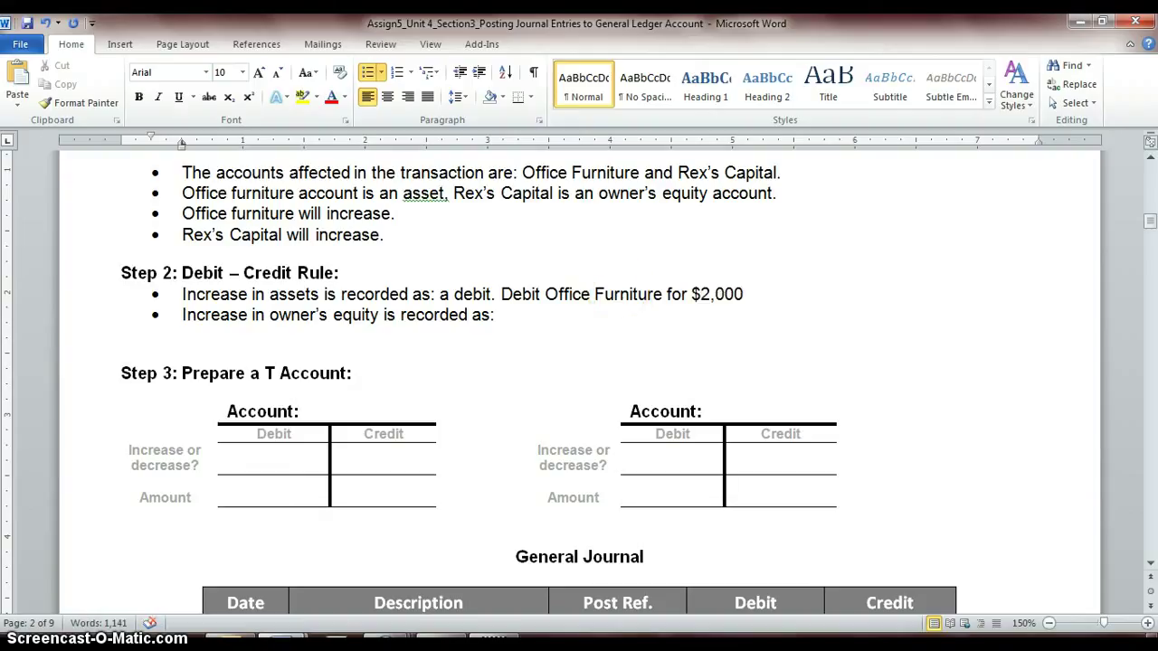
# Complete the owner's equity rule with 'a credit. Credit Rex's Capital for $2,000'.
pyautogui.press('Down')
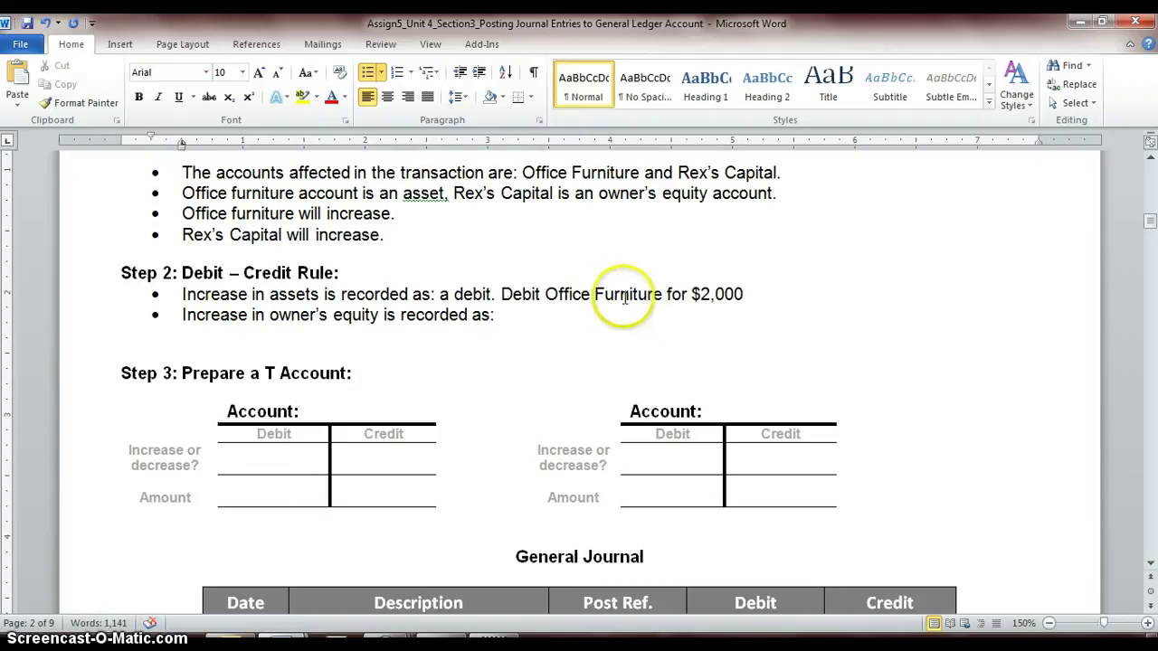
pyautogui.moveTo(665, 314); pyautogui.dragTo(494, 313)
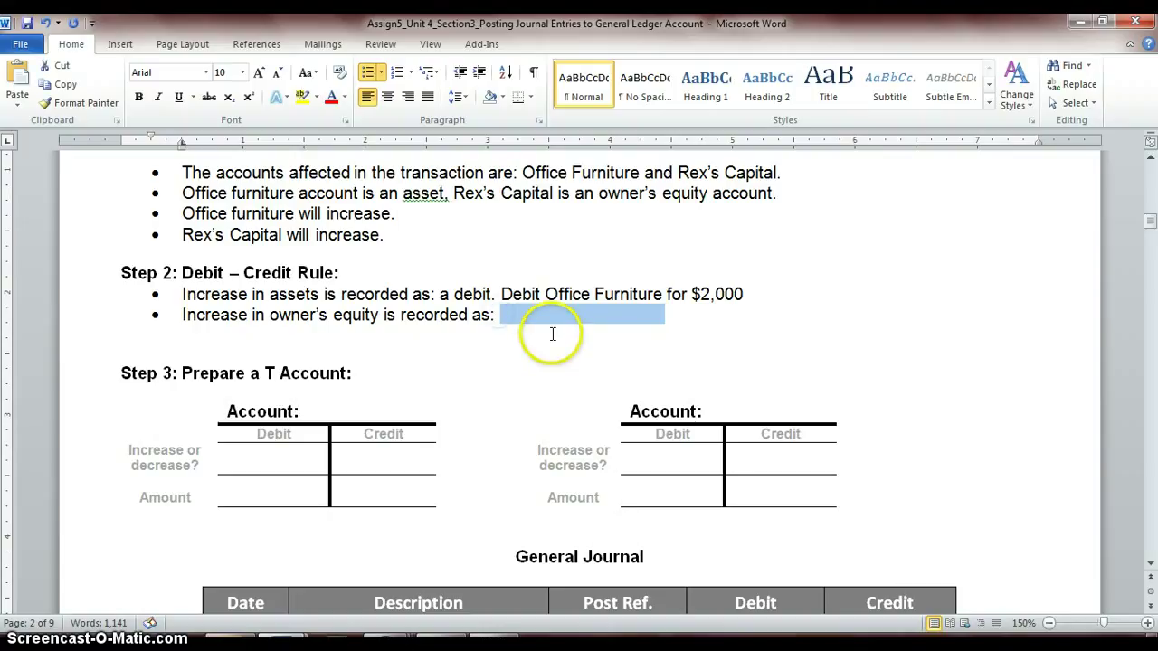
pyautogui.write('a credit. Credit ')
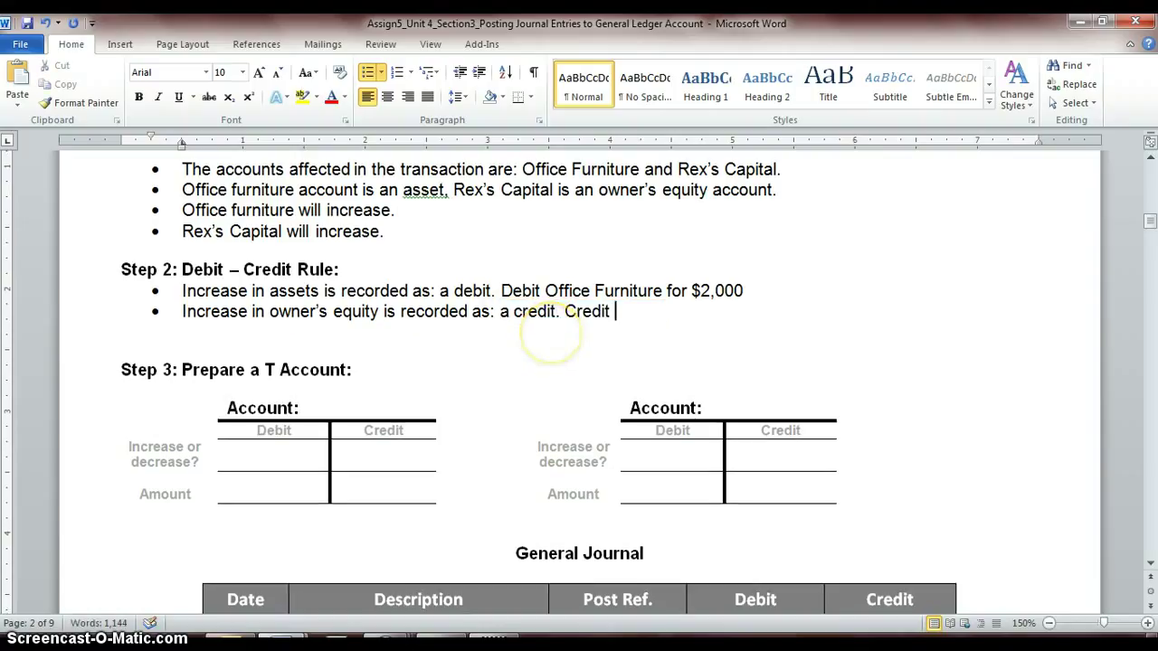
pyautogui.write("Rex's Capital for ")
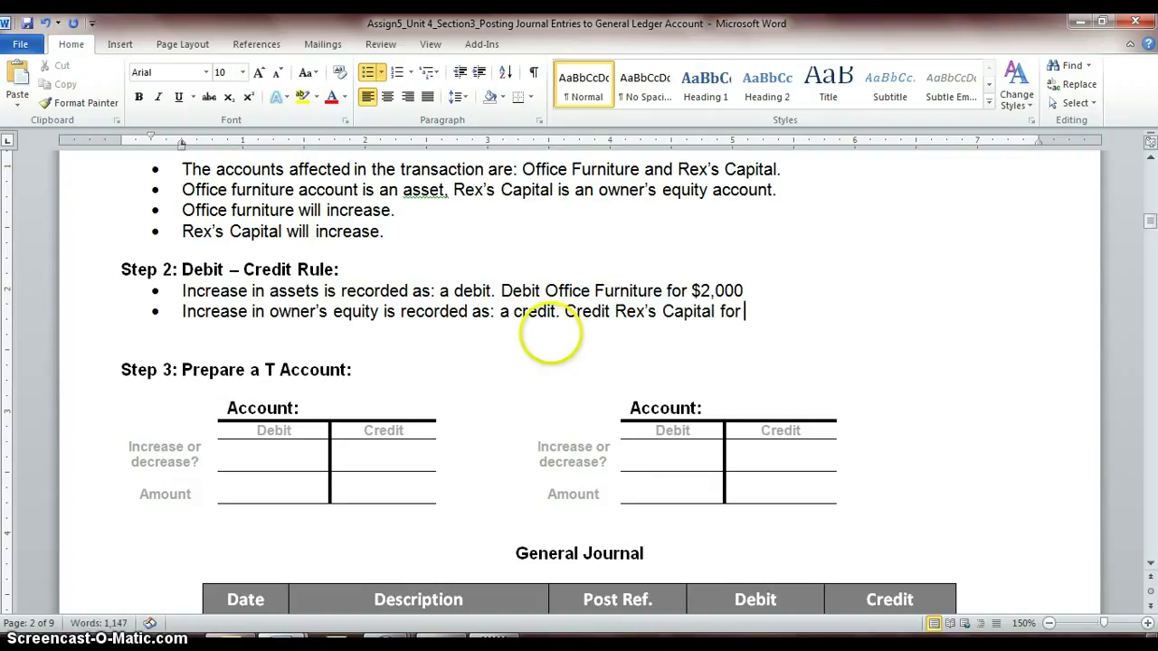
pyautogui.write('$2,000')
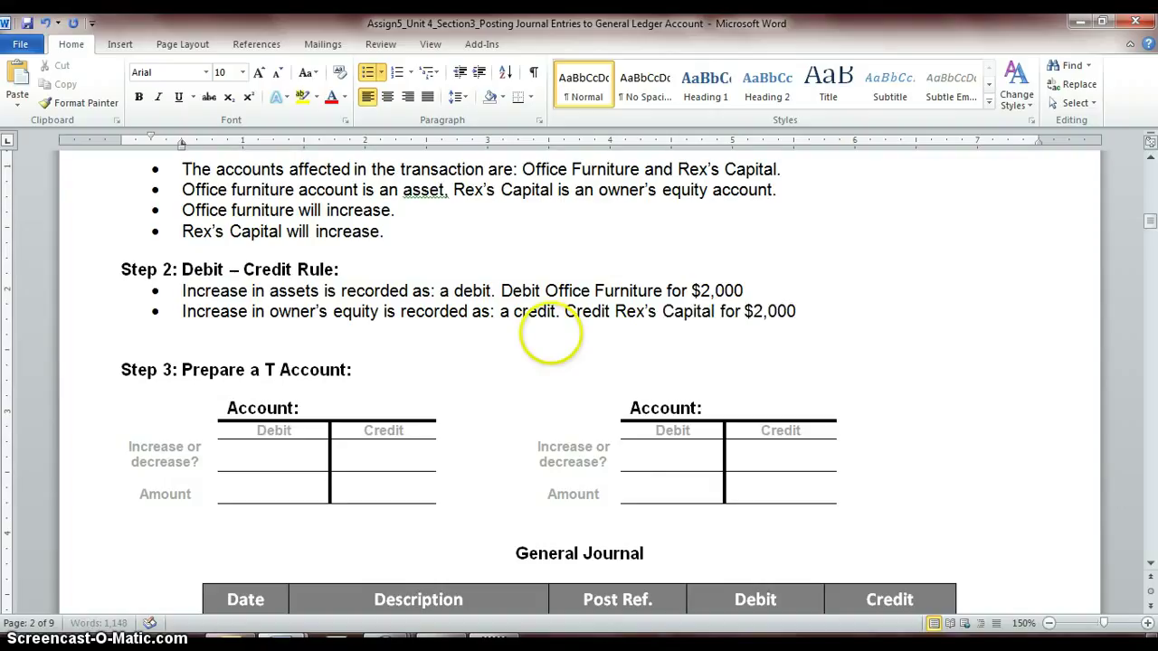
# Title the T accounts Office Furniture and the owner's Capital, widening the left table's columns.
pyautogui.scroll(-1, 514, 331)
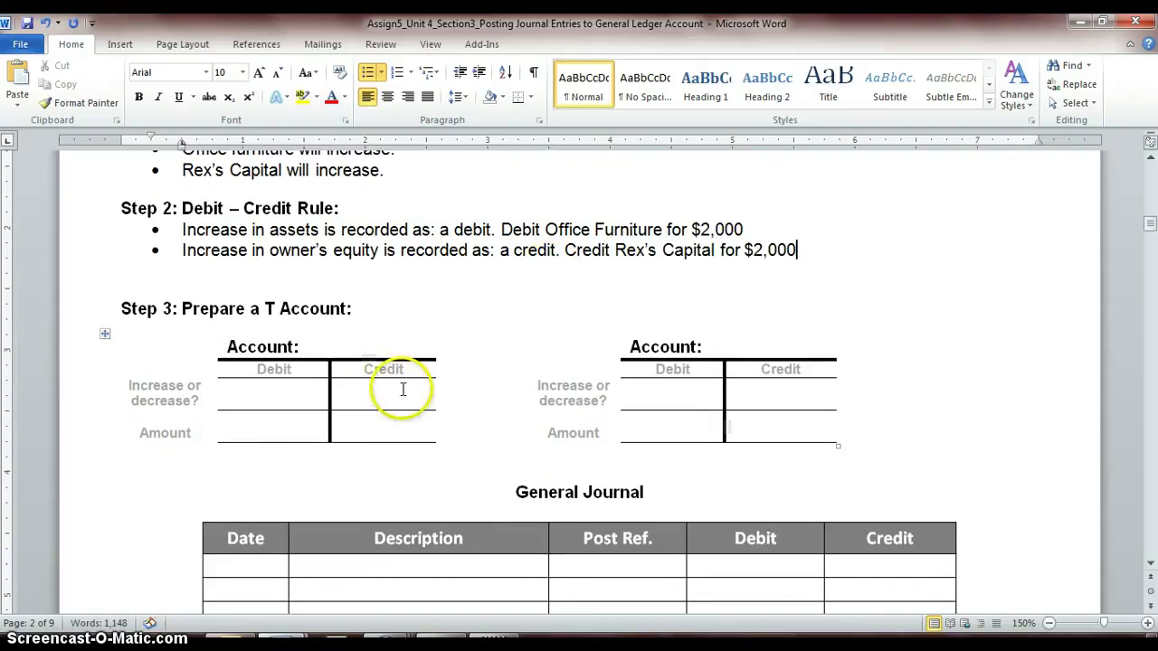
pyautogui.click(273, 392)
pyautogui.click(329, 347)
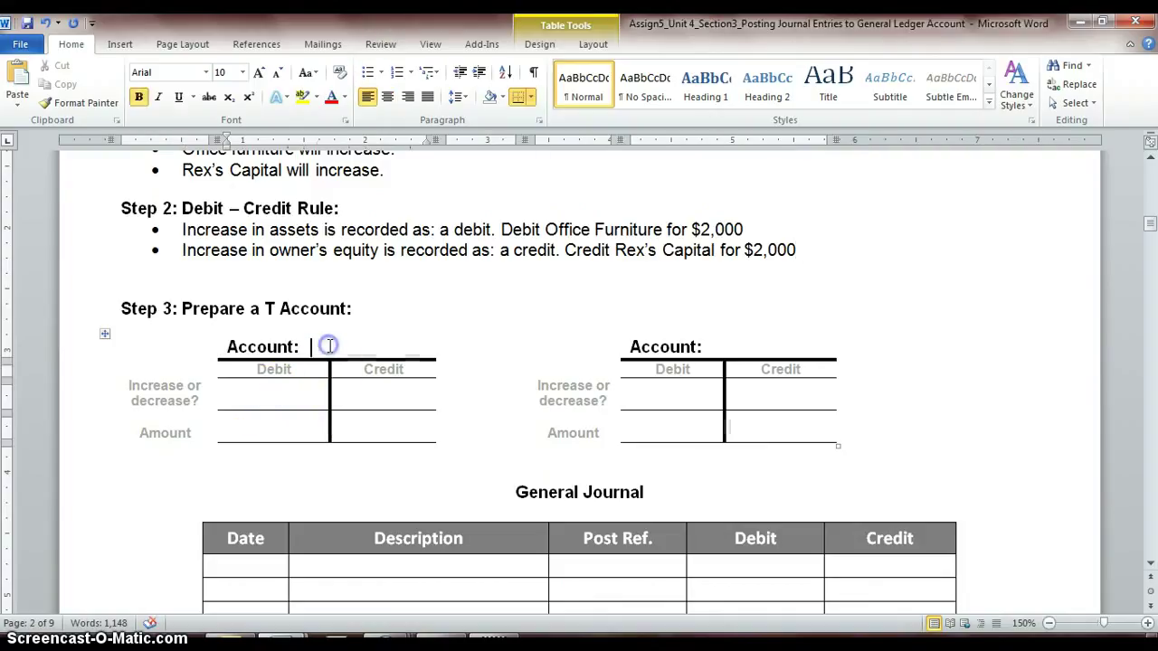
pyautogui.write('Office')
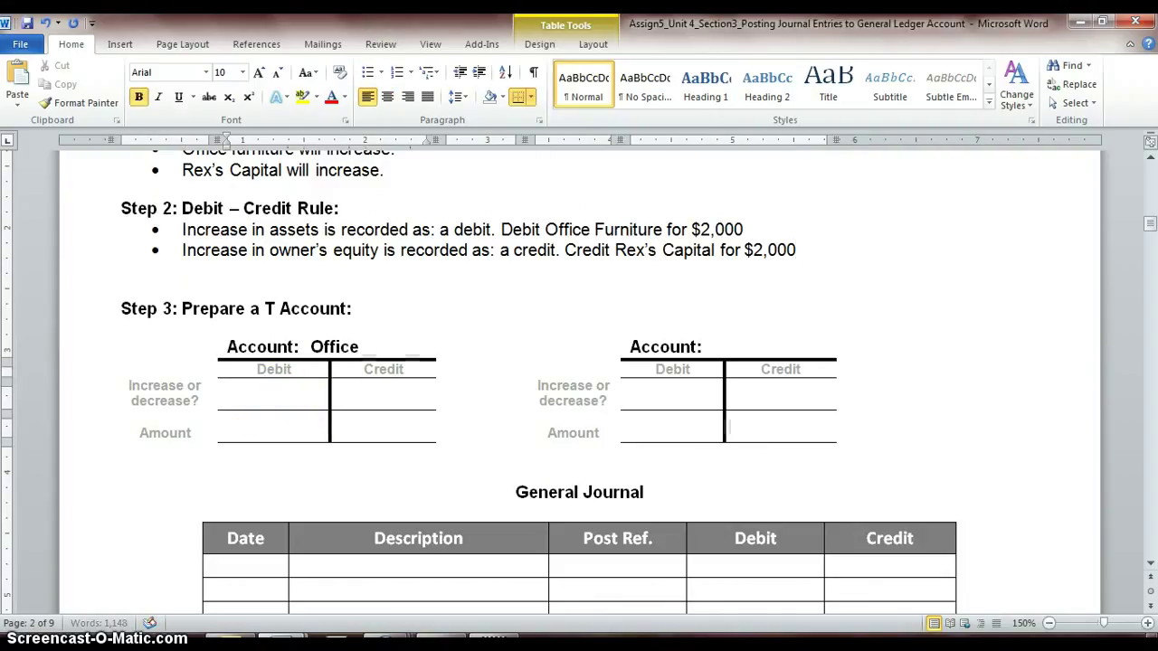
pyautogui.write(' Furniture')
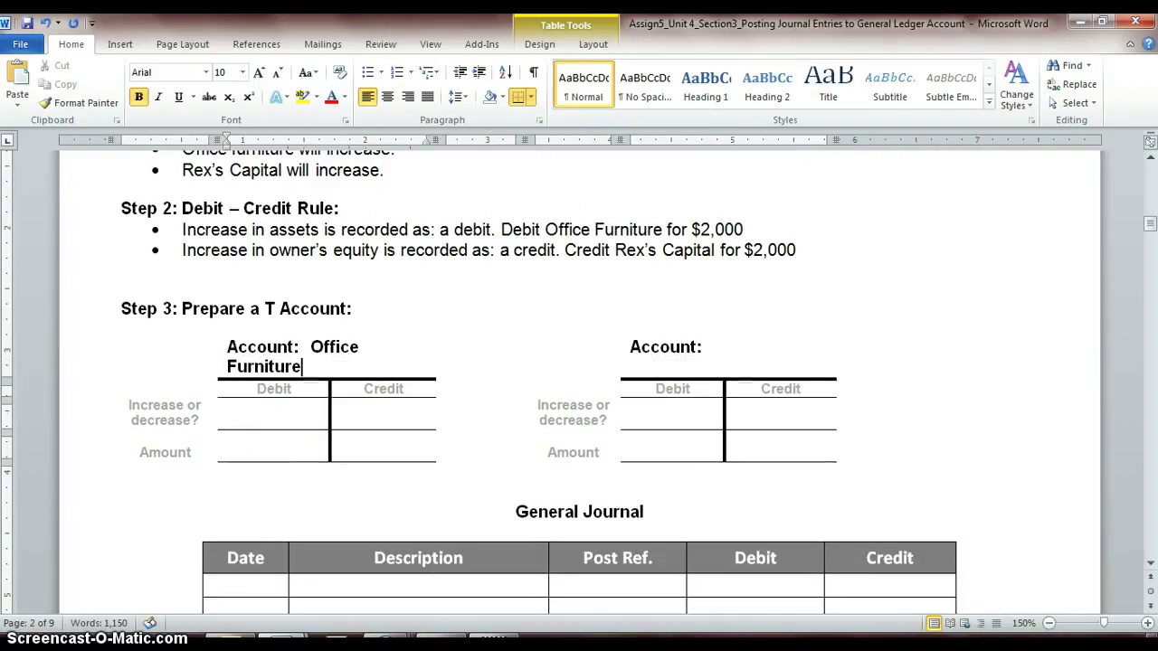
pyautogui.moveTo(435, 417); pyautogui.dragTo(456, 418)
pyautogui.moveTo(330, 402); pyautogui.dragTo(342, 402)
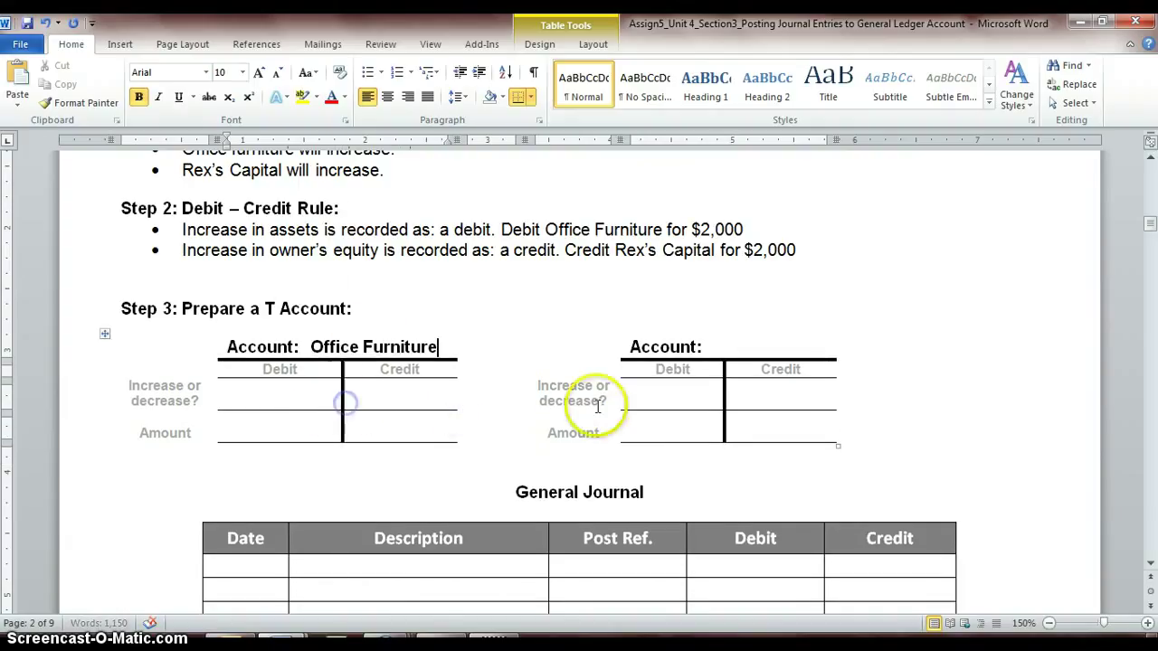
pyautogui.click(729, 350)
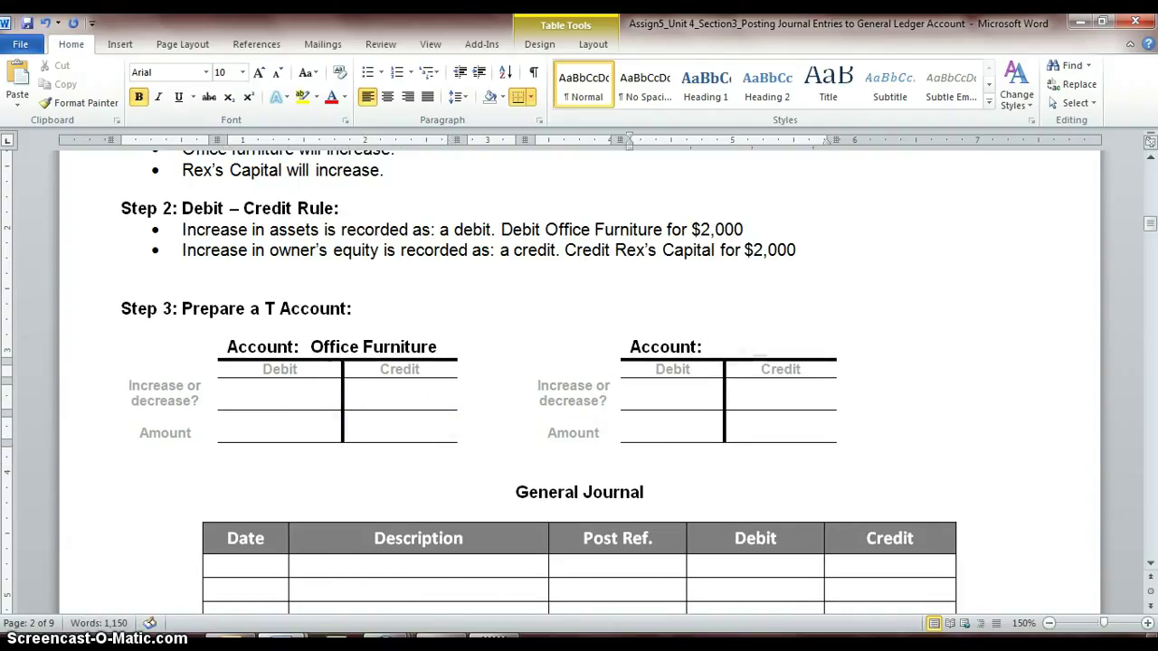
pyautogui.write("Rex's Capital")
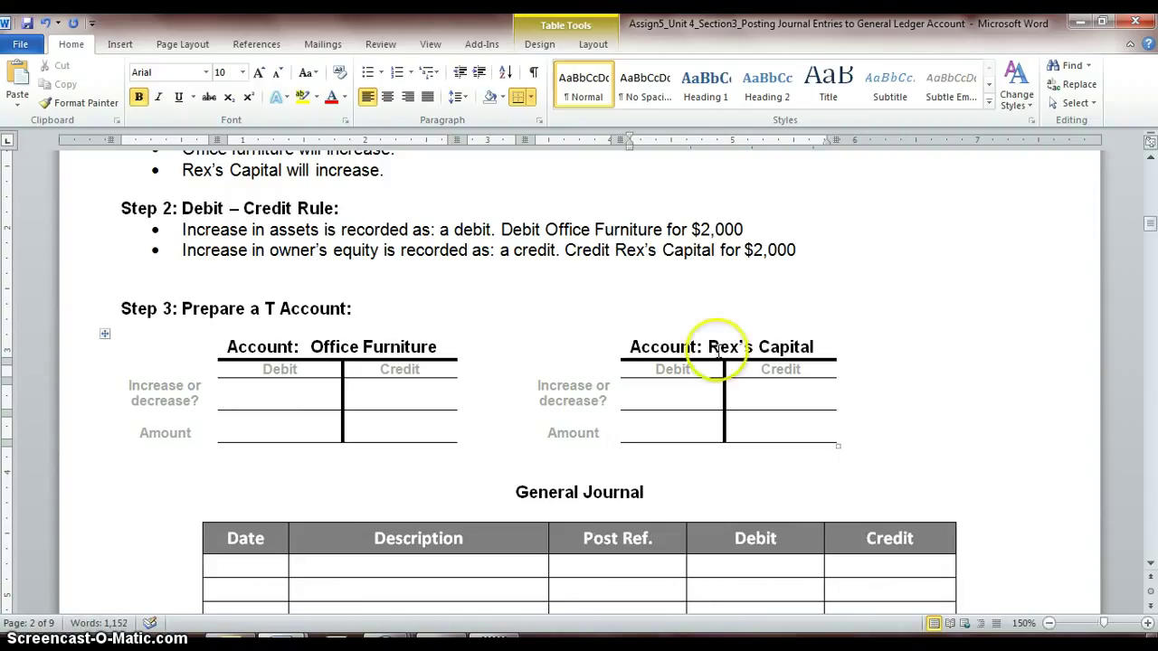
# Mark Office Furniture with + debit, − credit and the owner's Capital with − debit, + credit.
pyautogui.click(280, 387)
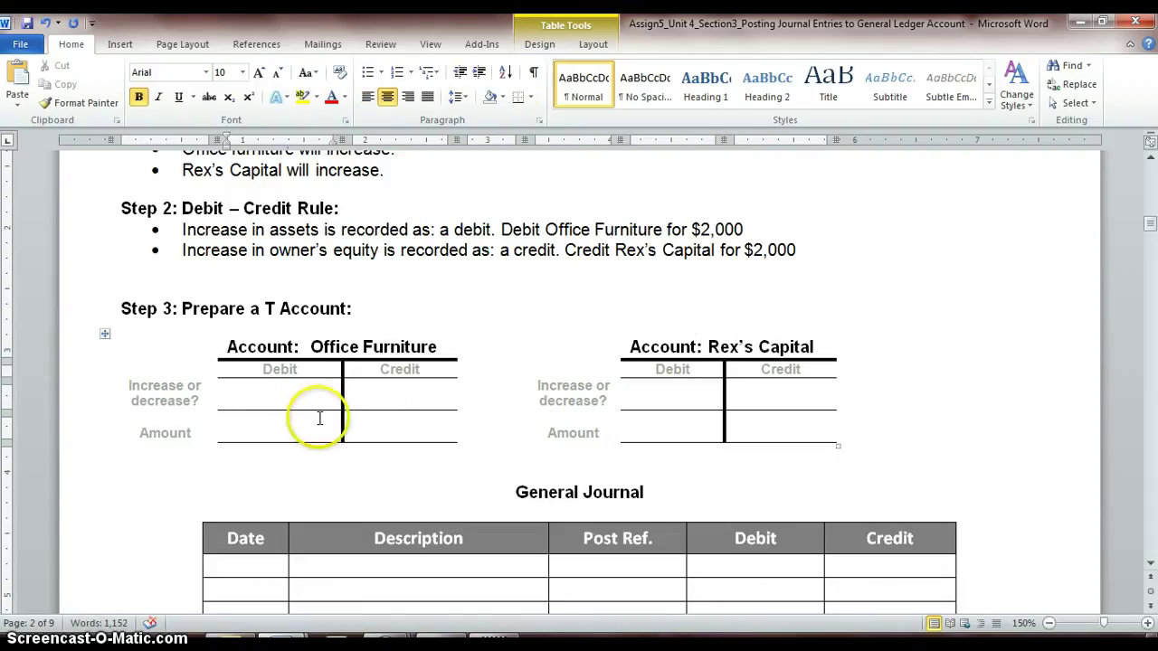
pyautogui.write('+')
pyautogui.click(400, 396)
pyautogui.write('-')
pyautogui.click(680, 400)
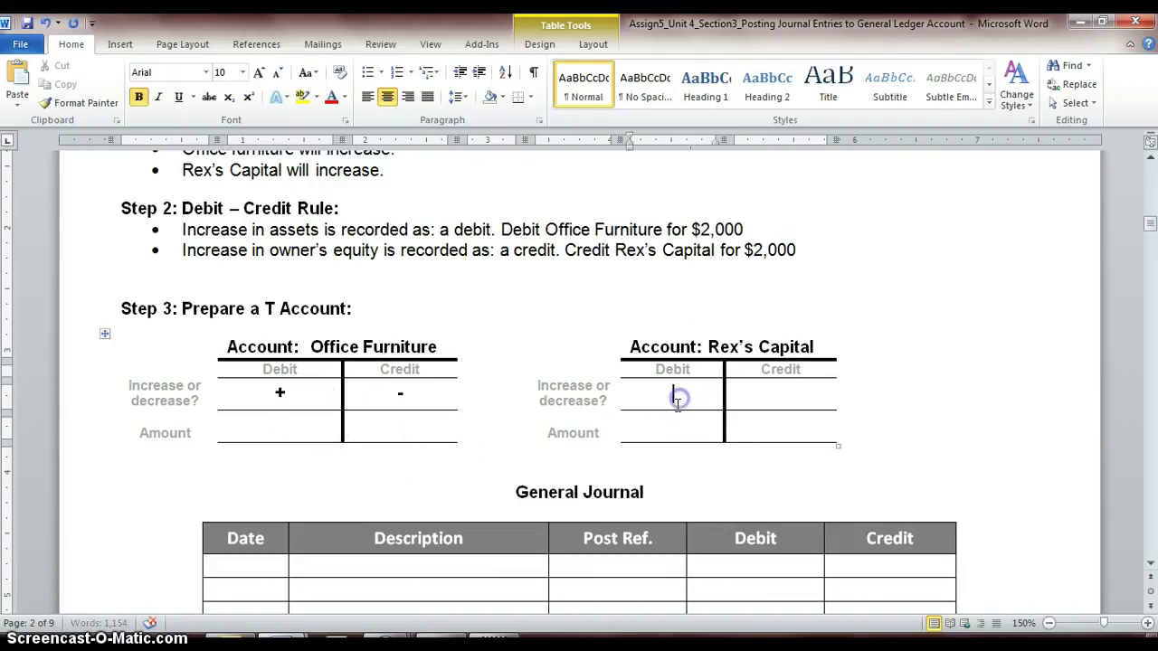
pyautogui.write('-')
pyautogui.click(756, 399)
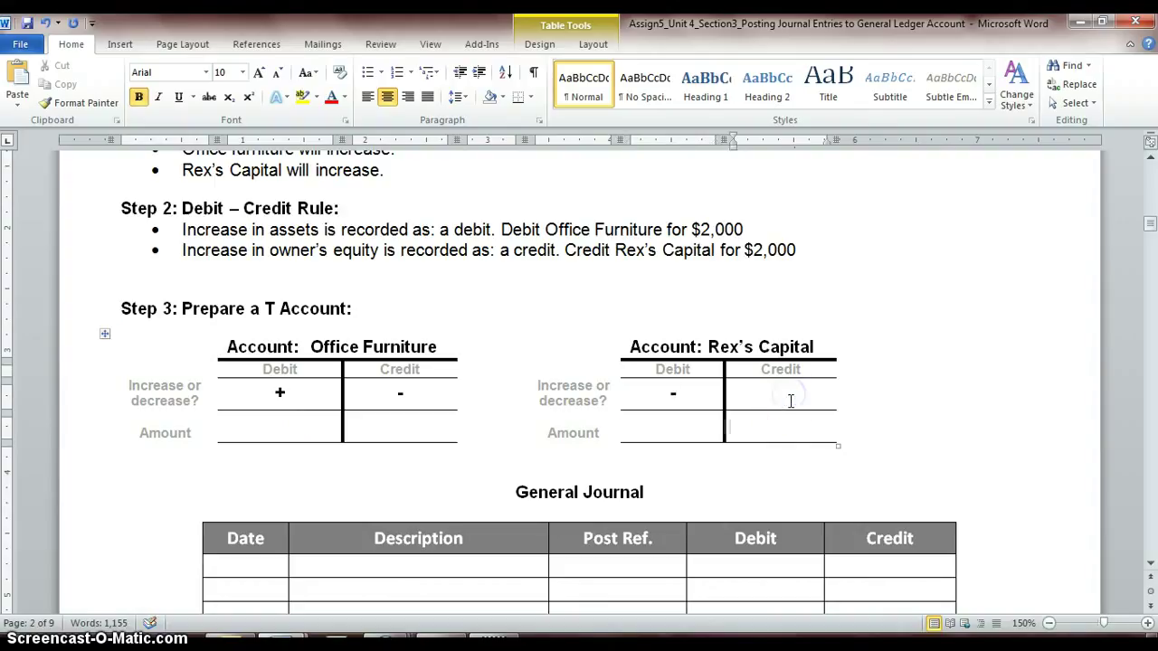
pyautogui.write('+')
pyautogui.click(774, 405)
# Enter 2,000 under Office Furniture's debit, following the debit and credit rules above.
pyautogui.click(300, 430)
pyautogui.moveTo(281, 395); pyautogui.dragTo(398, 396)
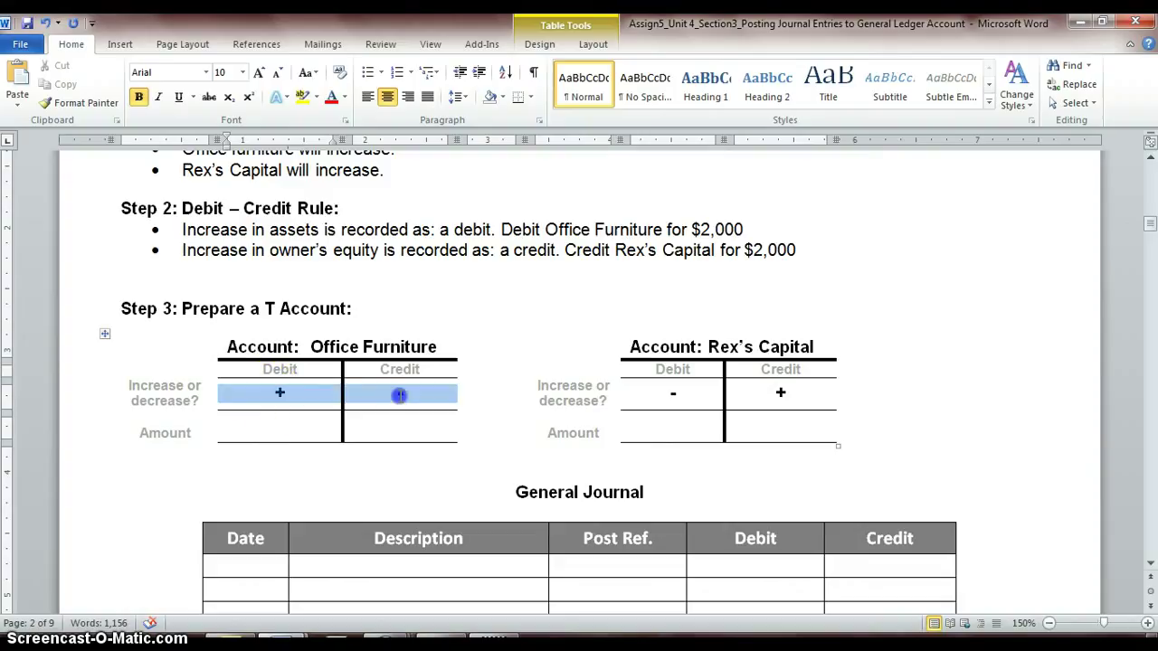
pyautogui.click(299, 430)
pyautogui.click(396, 444)
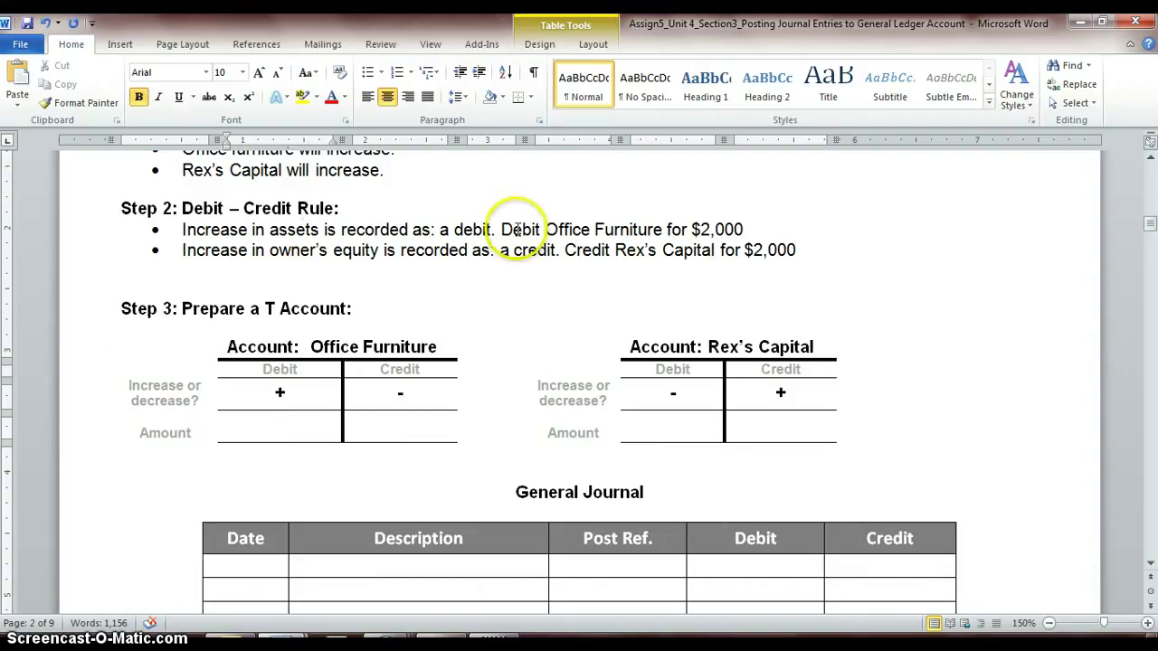
pyautogui.moveTo(501, 229); pyautogui.dragTo(742, 229)
pyautogui.click(288, 431)
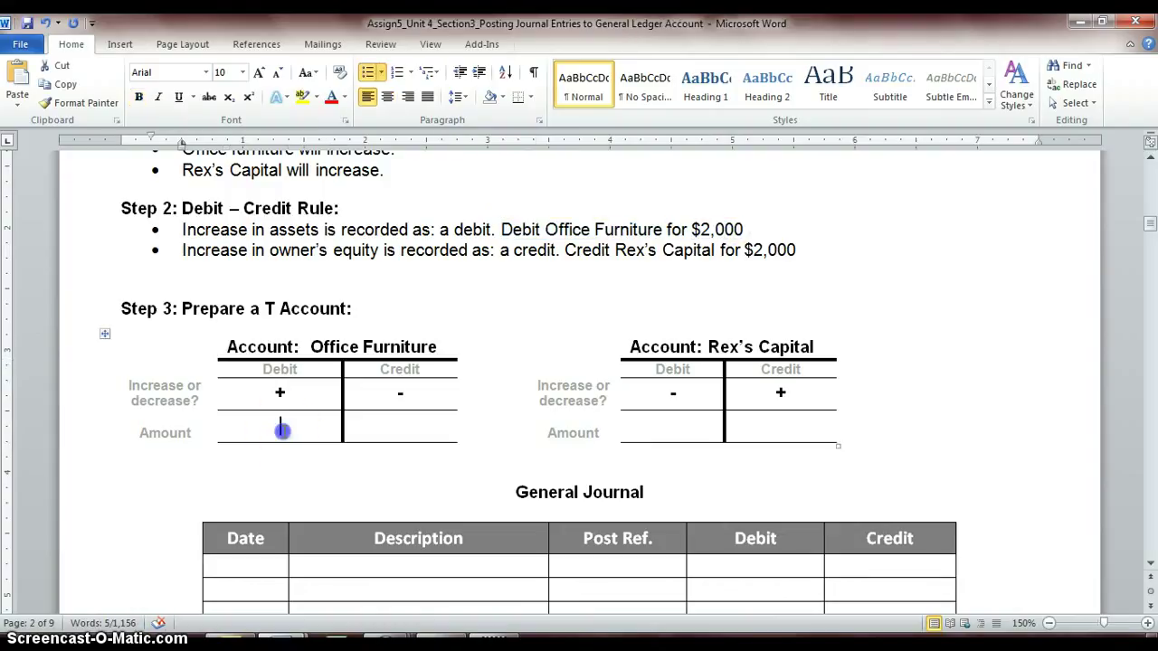
pyautogui.write('2,000')
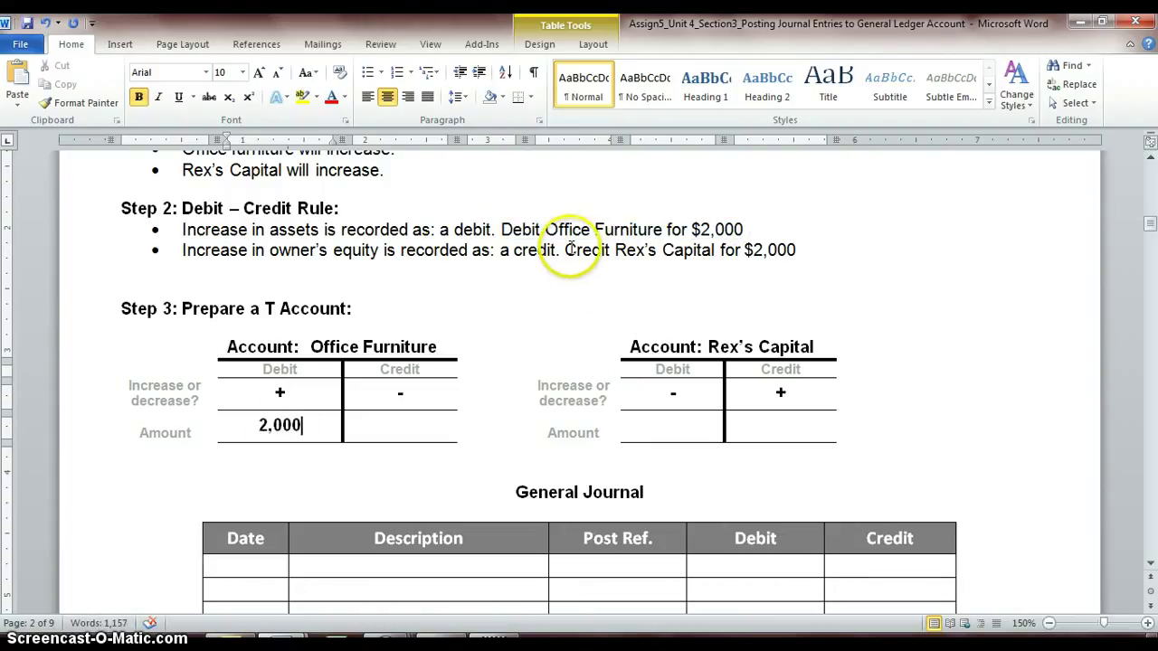
pyautogui.moveTo(565, 250); pyautogui.dragTo(782, 254)
pyautogui.click(776, 423)
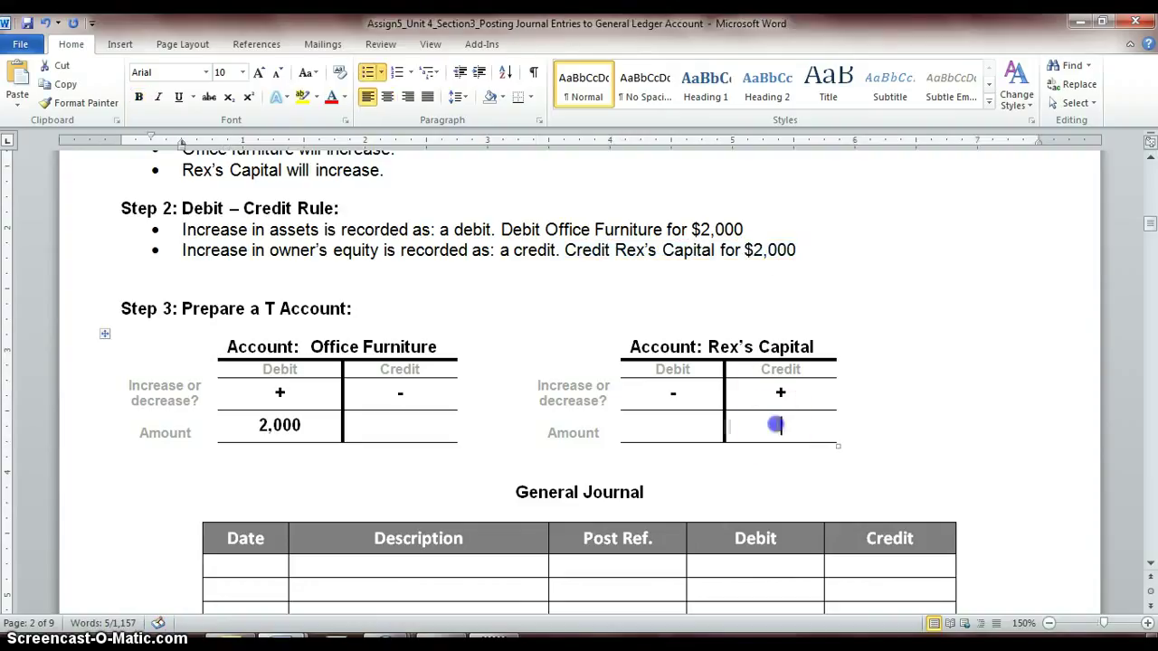
# Finish the Capital T account's 2,000 credit, then journal Jan 3 Office Furniture debit 2,000.
pyautogui.write('2,000')
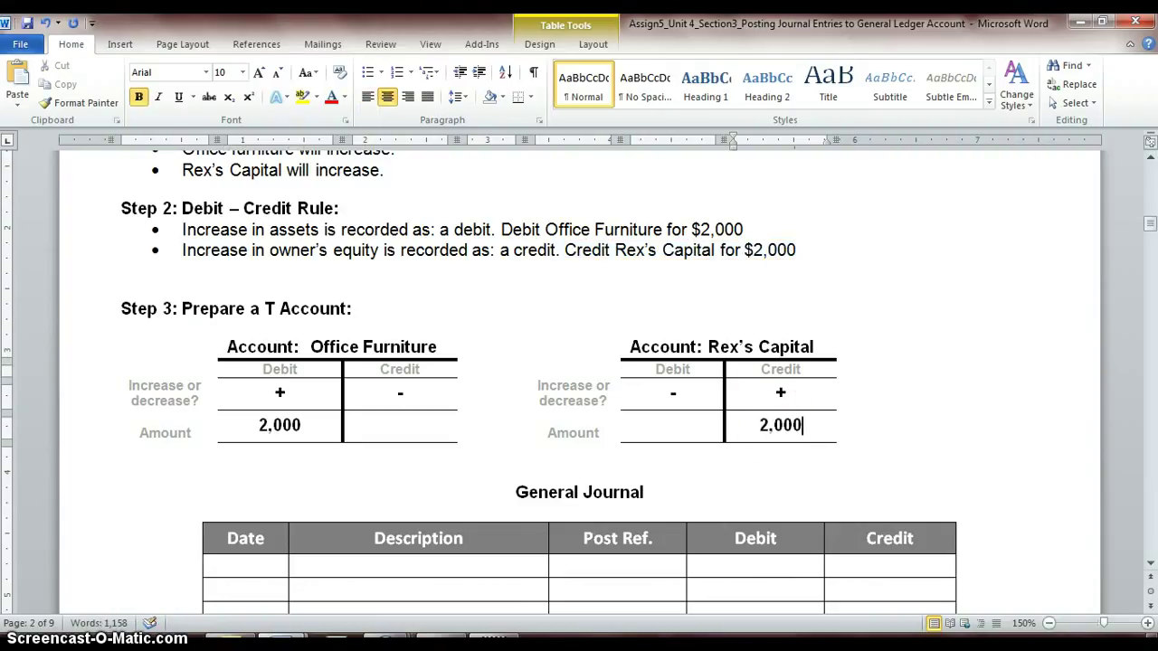
pyautogui.scroll(-2, 761, 422)
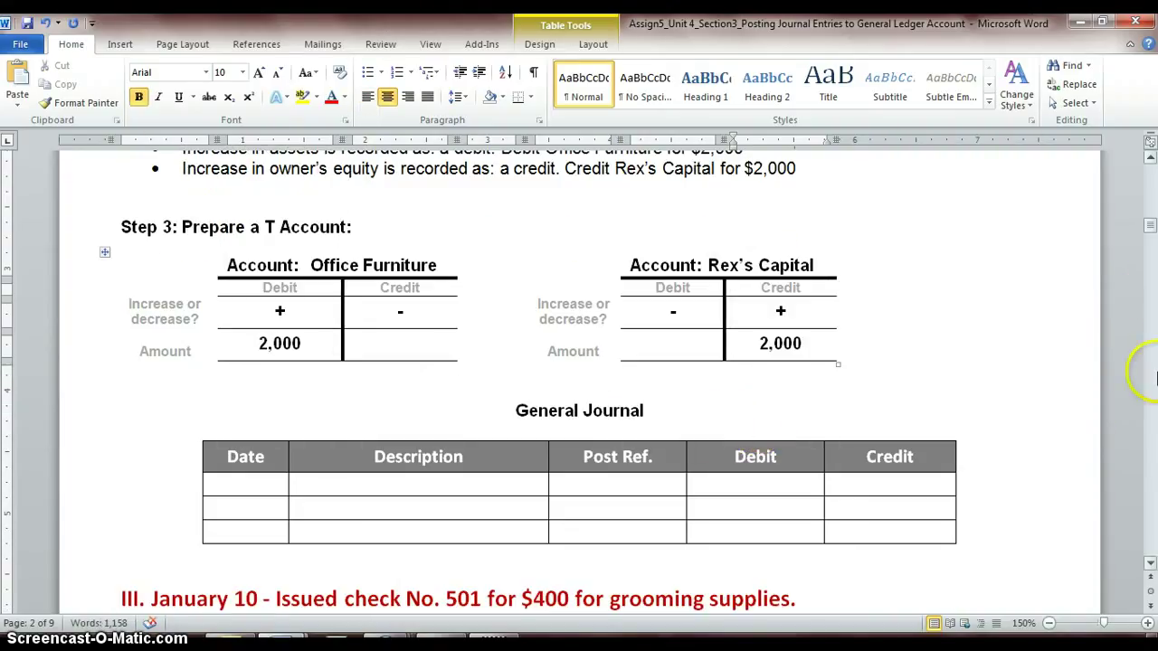
pyautogui.moveTo(1150, 229); pyautogui.dragTo(1151, 233)
pyautogui.click(260, 408)
pyautogui.write('Jan 3')
pyautogui.press('Tab')
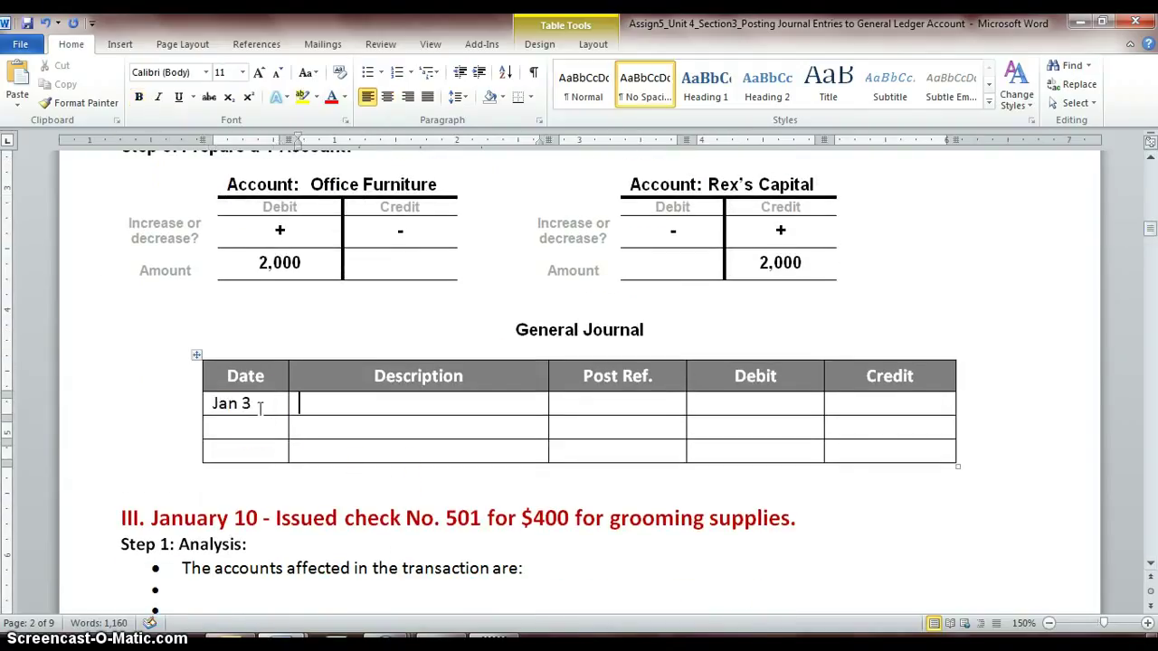
pyautogui.write('Office Furnitu')
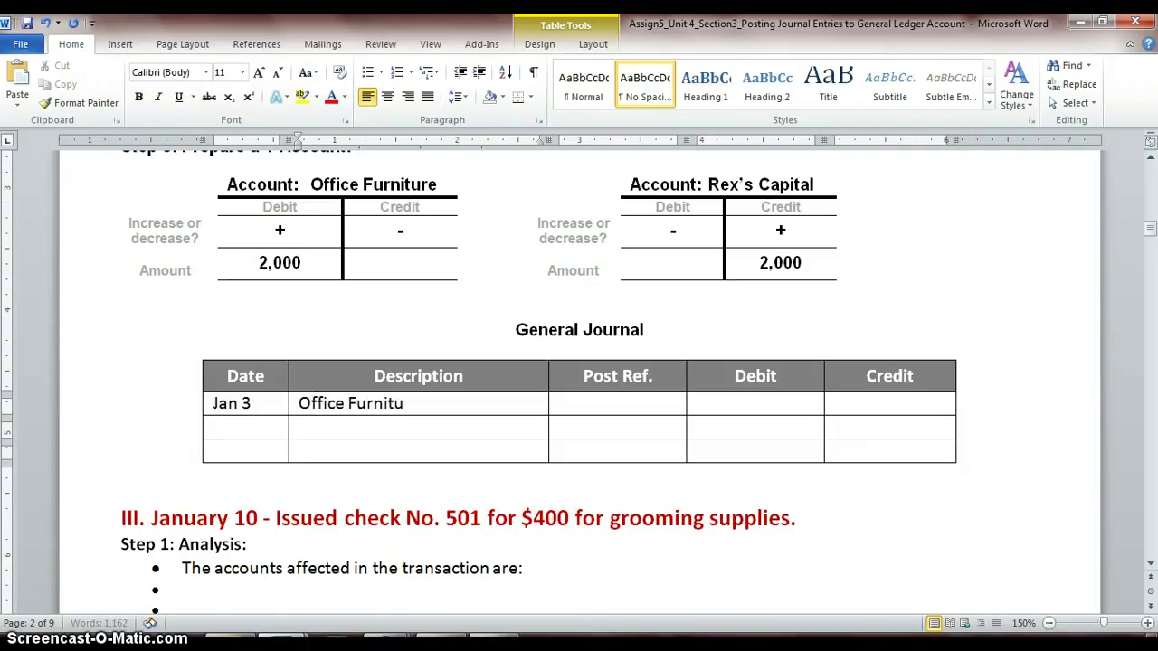
pyautogui.press('Tab')
pyautogui.press('Tab')
pyautogui.write('2,000')
# Record the indented owner's Capital credit of 2,000 on the next journal row.
pyautogui.press('Tab')
pyautogui.press('Tab')
pyautogui.press('Tab')
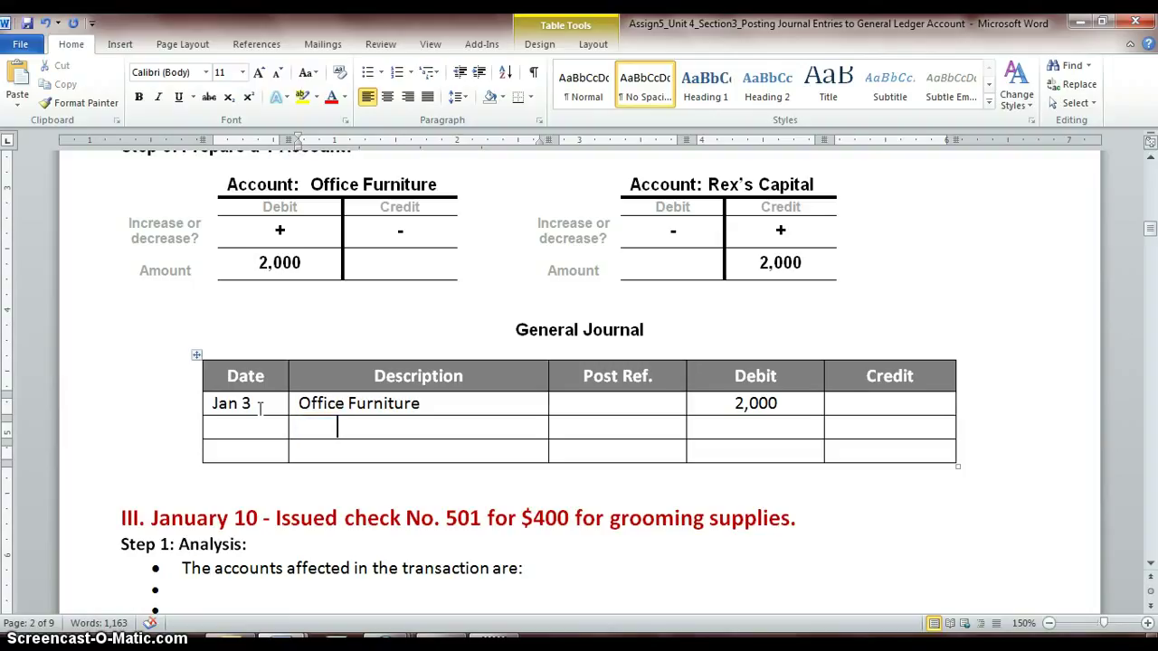
pyautogui.write("Rex's Capital")
pyautogui.press('Tab')
pyautogui.press('Tab')
pyautogui.press('Tab')
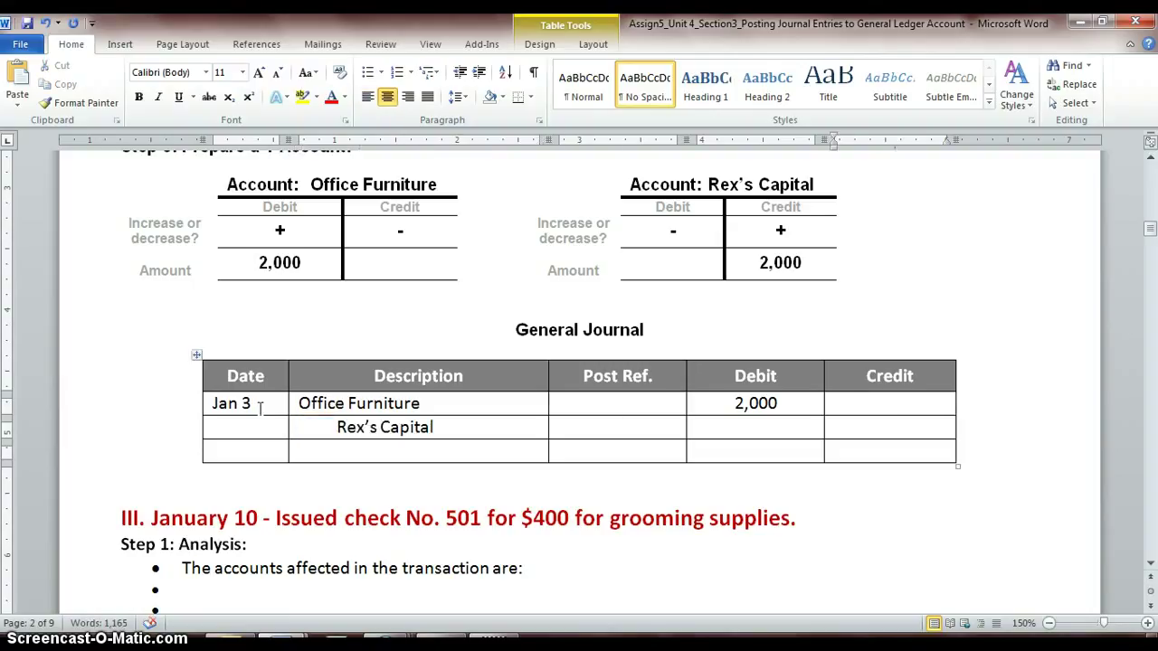
pyautogui.write('2,000')
pyautogui.click(364, 404)
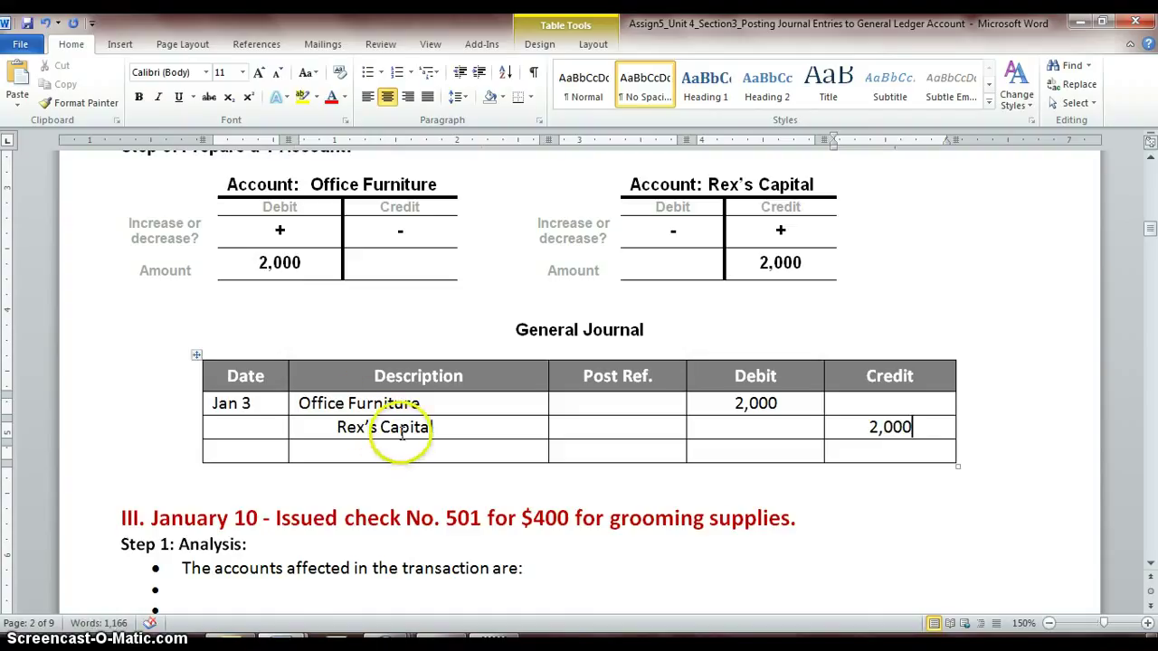
pyautogui.scroll(-1, 403, 432)
pyautogui.scroll(2, 402, 432)
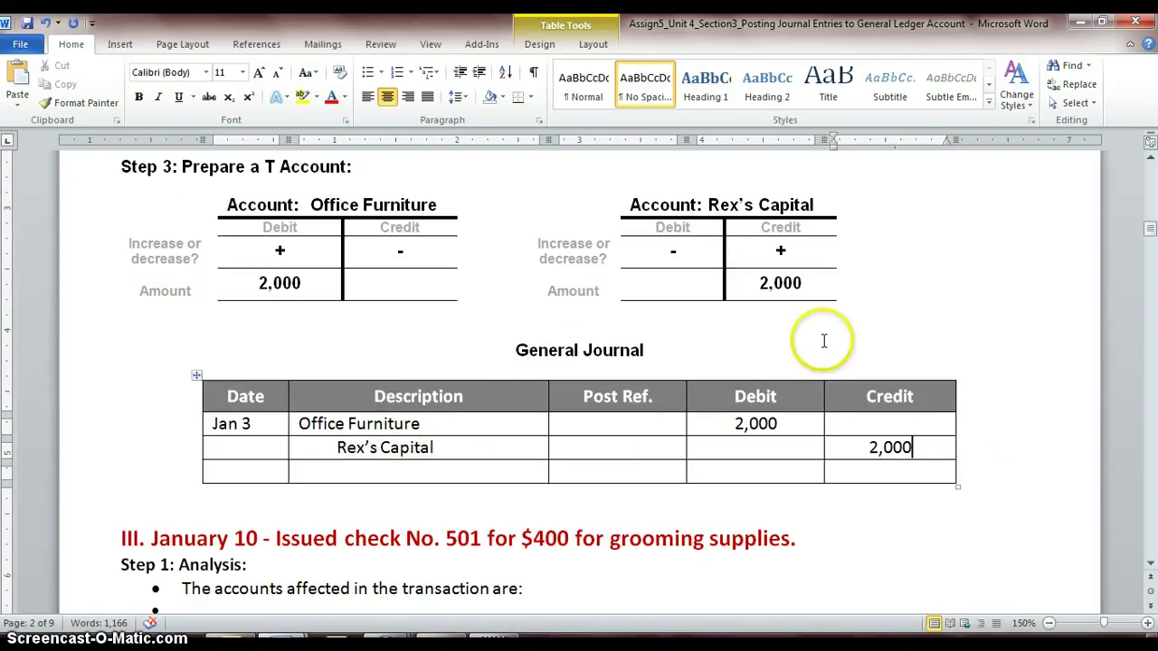
# Type Memo #11 in the third journal row's Description cell beneath the Jan 3 entry.
pyautogui.scroll(1, 823, 341)
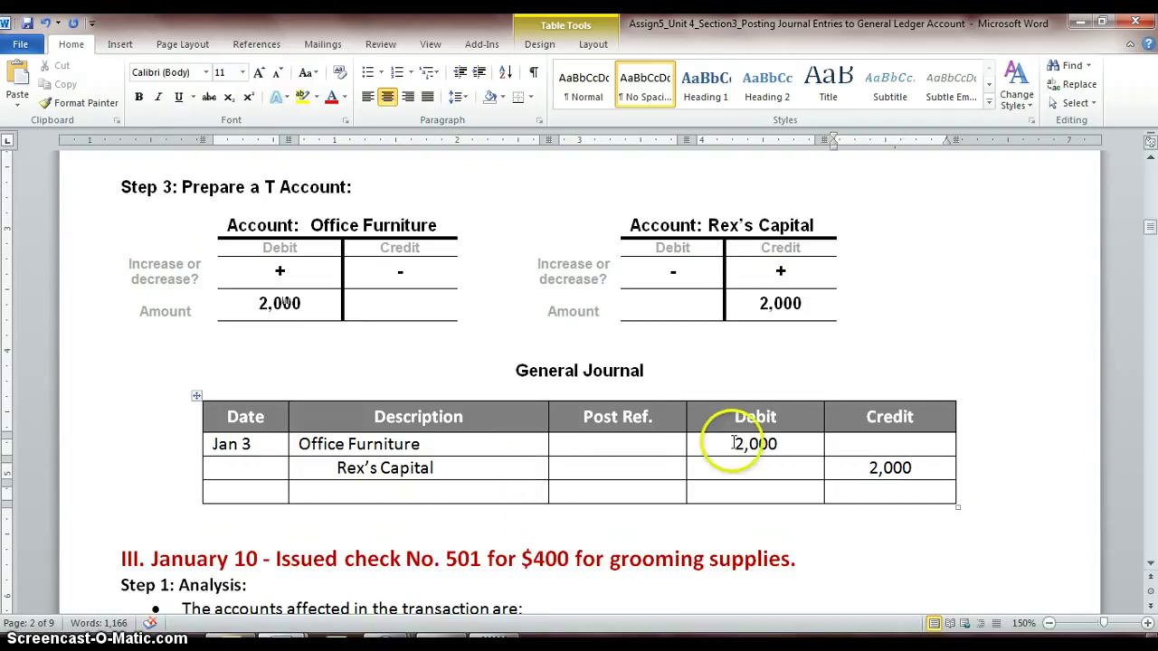
pyautogui.moveTo(1151, 227); pyautogui.dragTo(1152, 230)
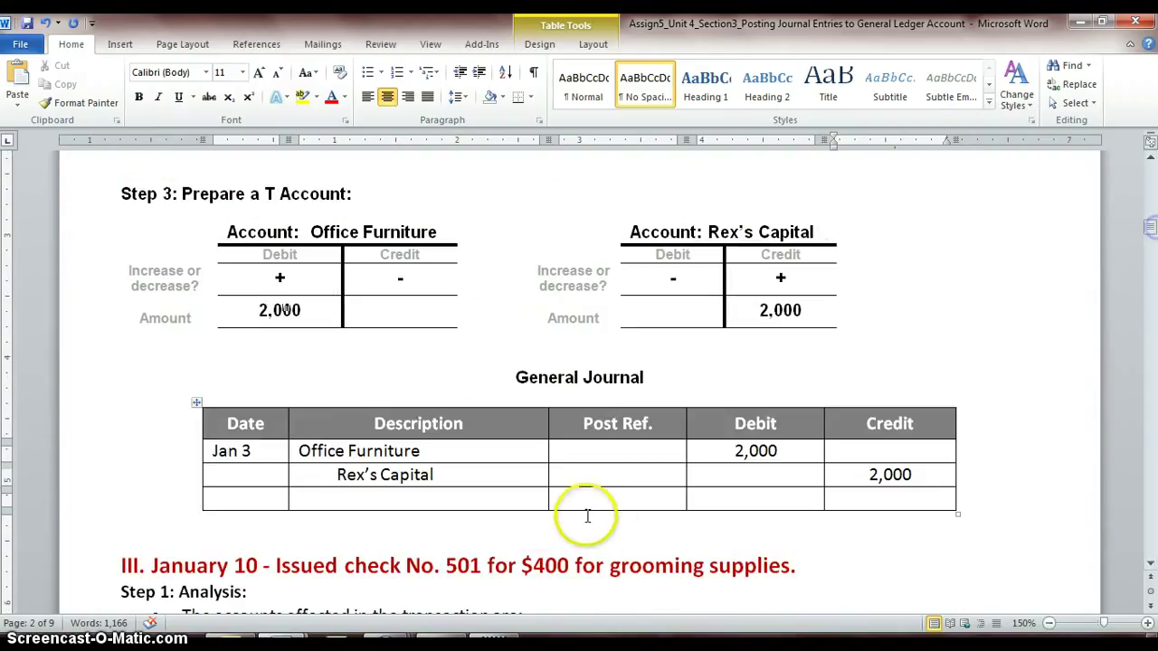
pyautogui.click(497, 499)
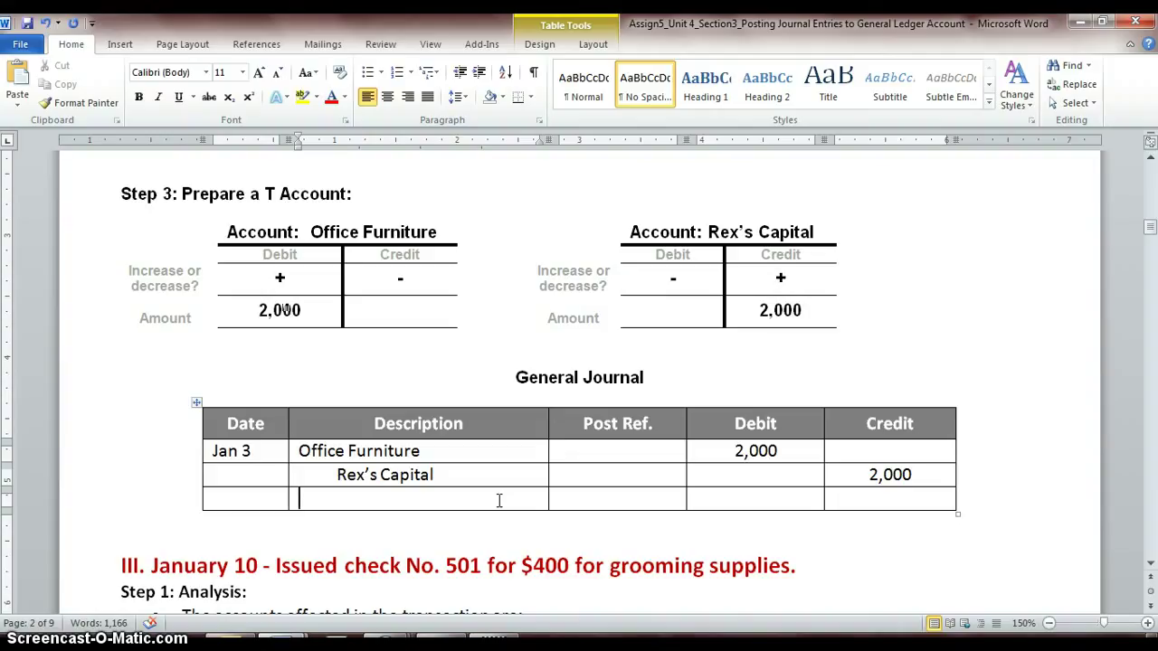
pyautogui.write('Memo #11')
pyautogui.click(850, 450)
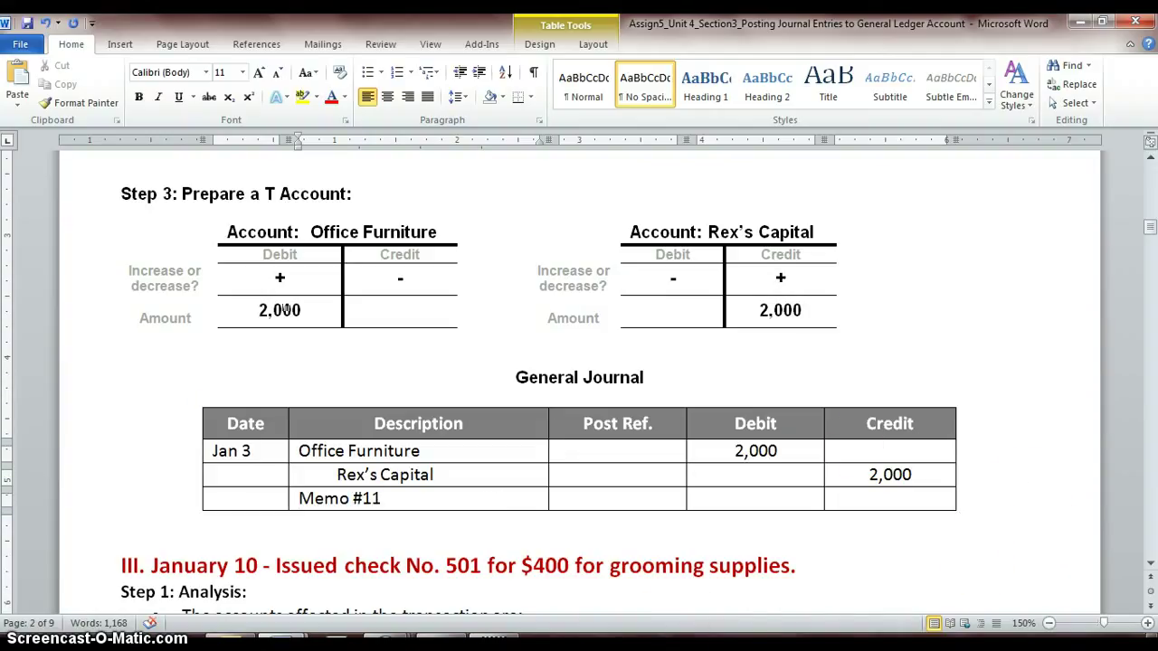
pyautogui.click(120, 595)
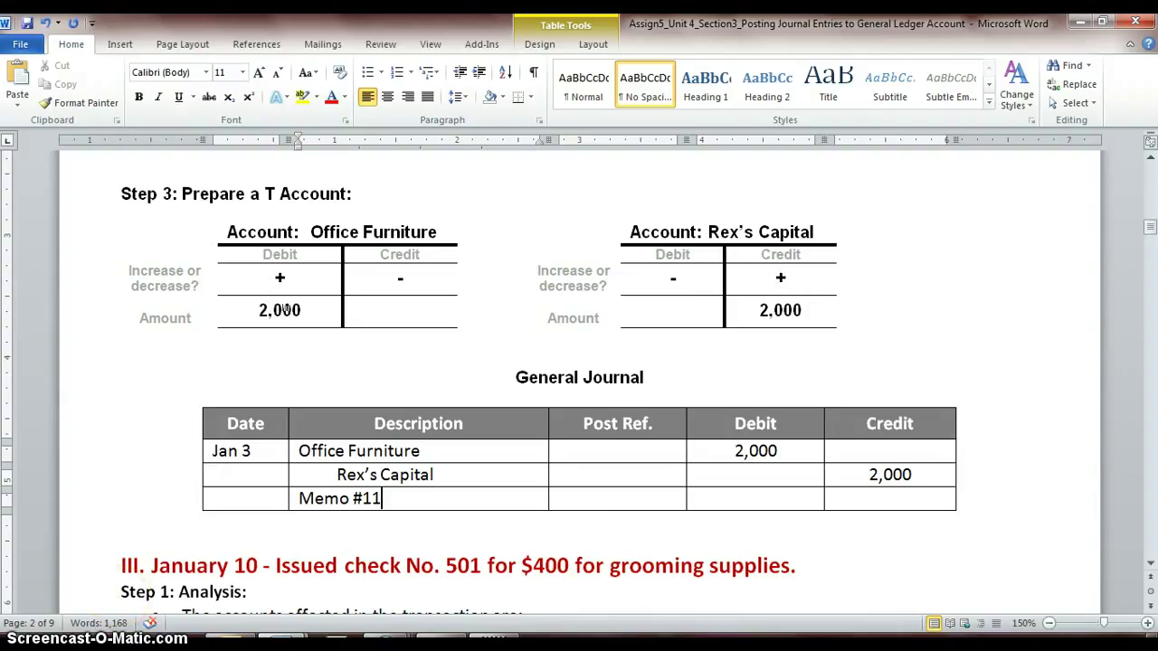